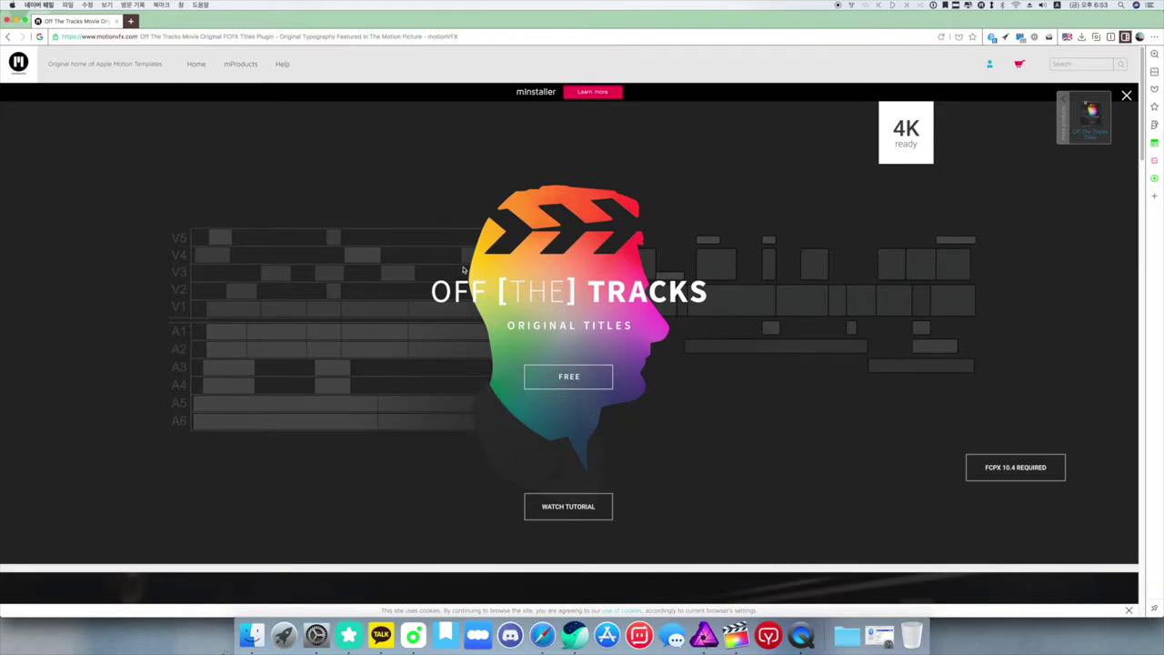
- Examine the Off The Tracks product page, including the pack description, the titles preview and the tutorial section
scroll(475, 277, down, 8)
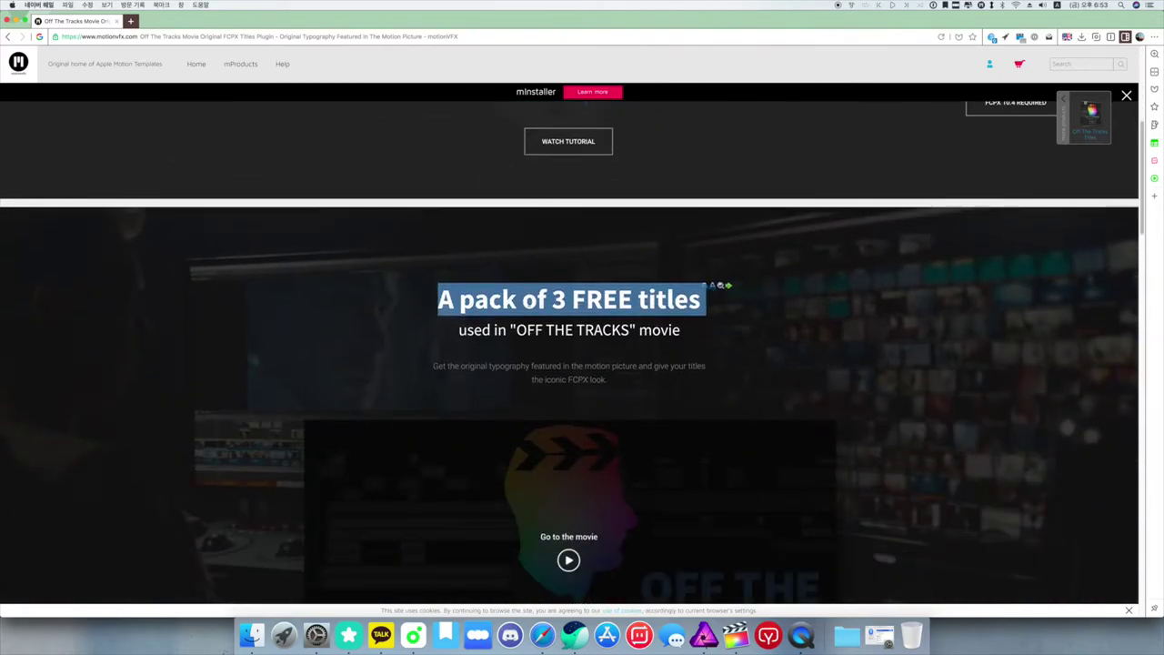
drag(438, 300, 700, 300)
triple_click(707, 293)
triple_click(634, 331)
triple_click(640, 293)
click(558, 300)
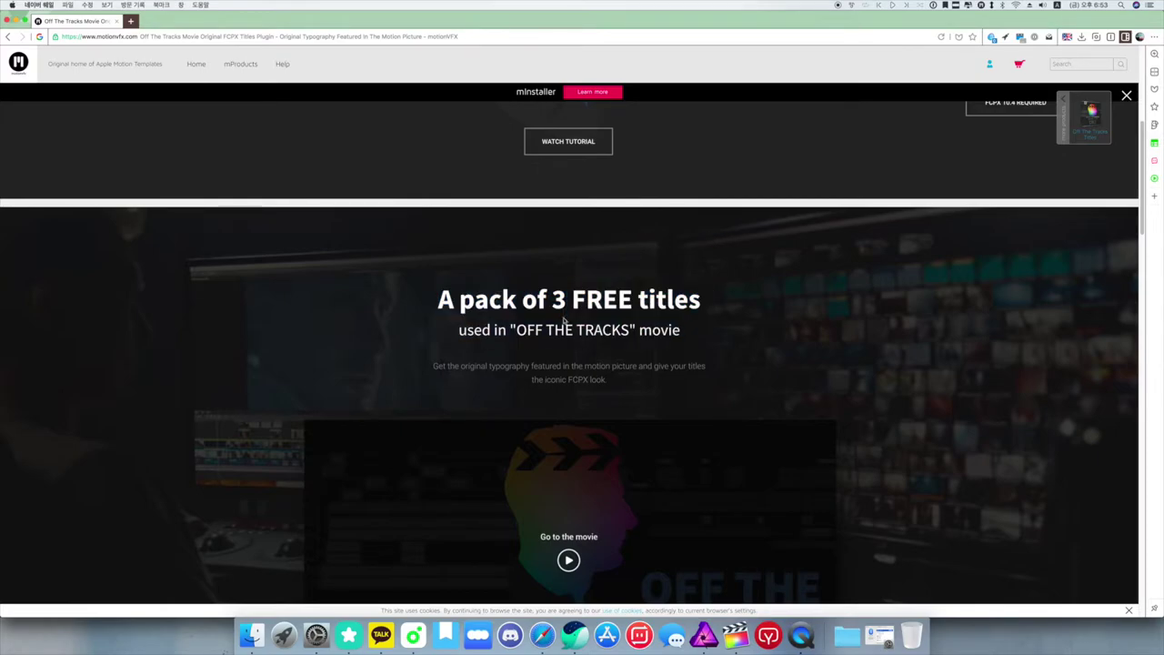
drag(438, 299, 702, 300)
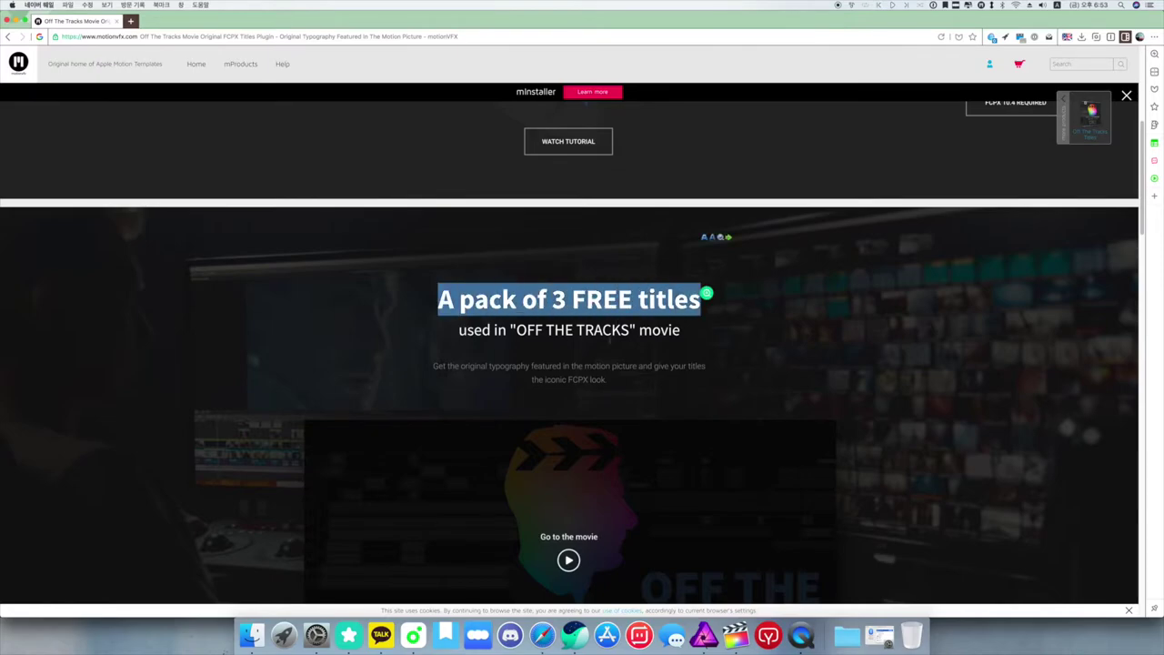
scroll(601, 350, down, 10)
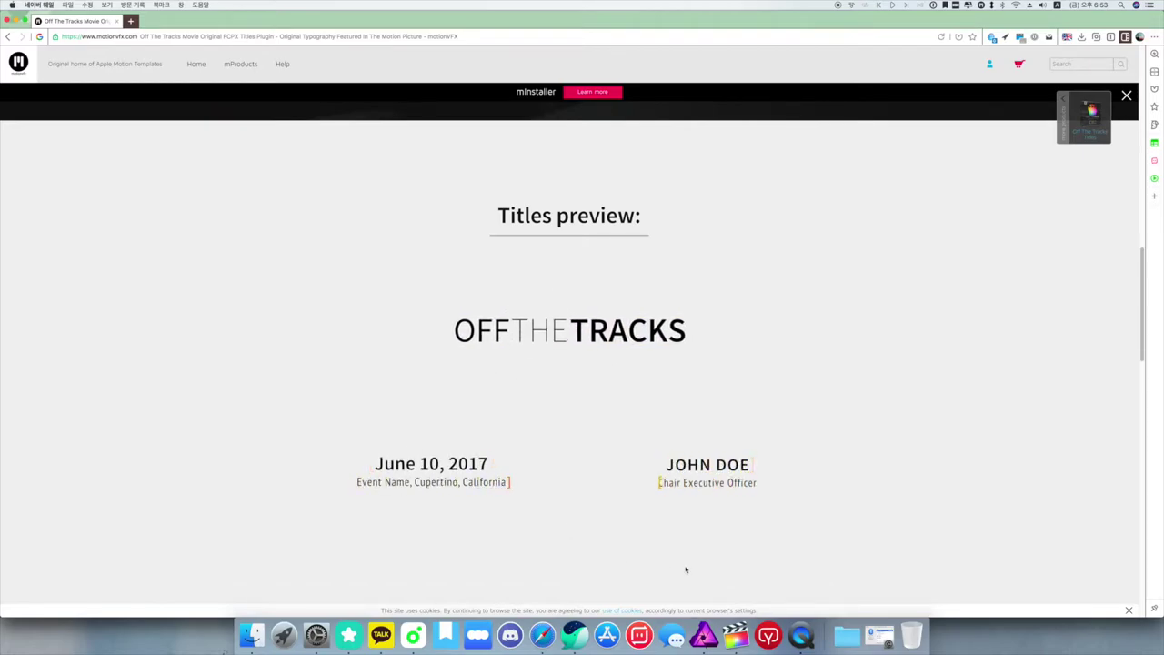
scroll(685, 570, down, 5)
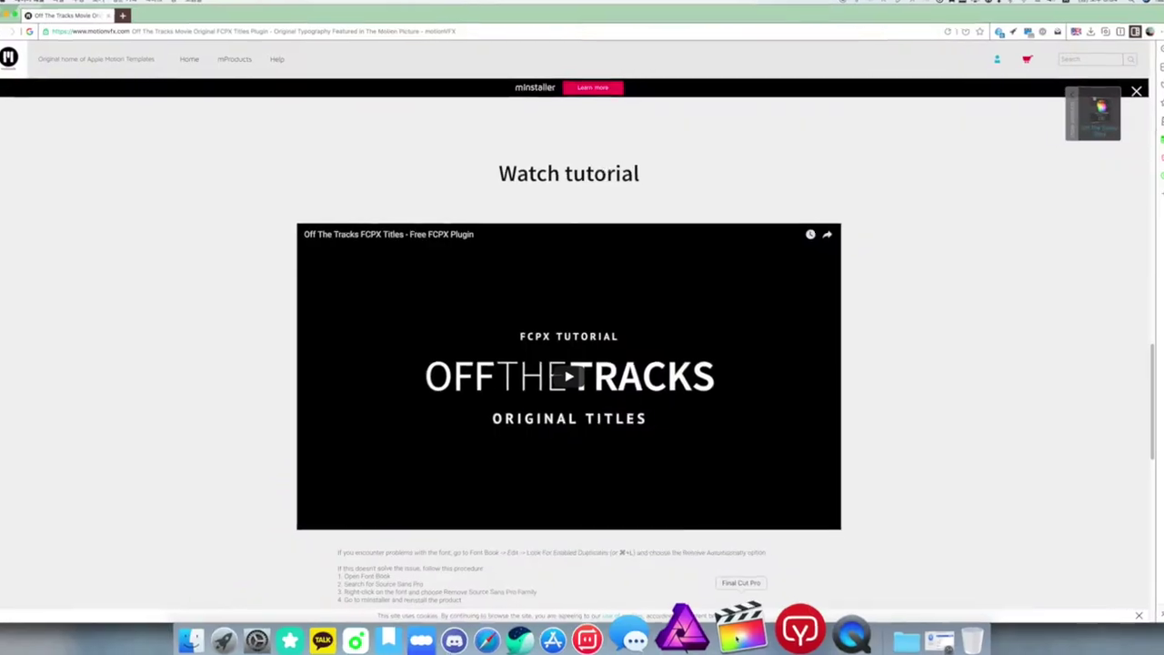
- Switch to Final Cut Pro and show the motionVFX category of the installed titles
click(735, 625)
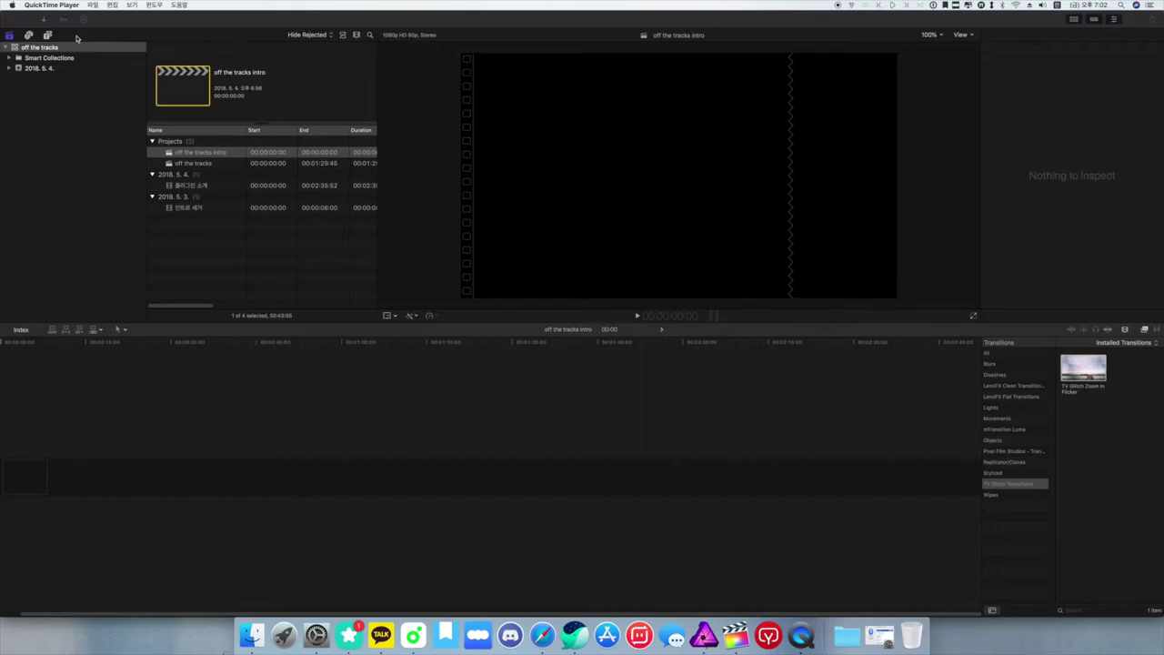
click(48, 35)
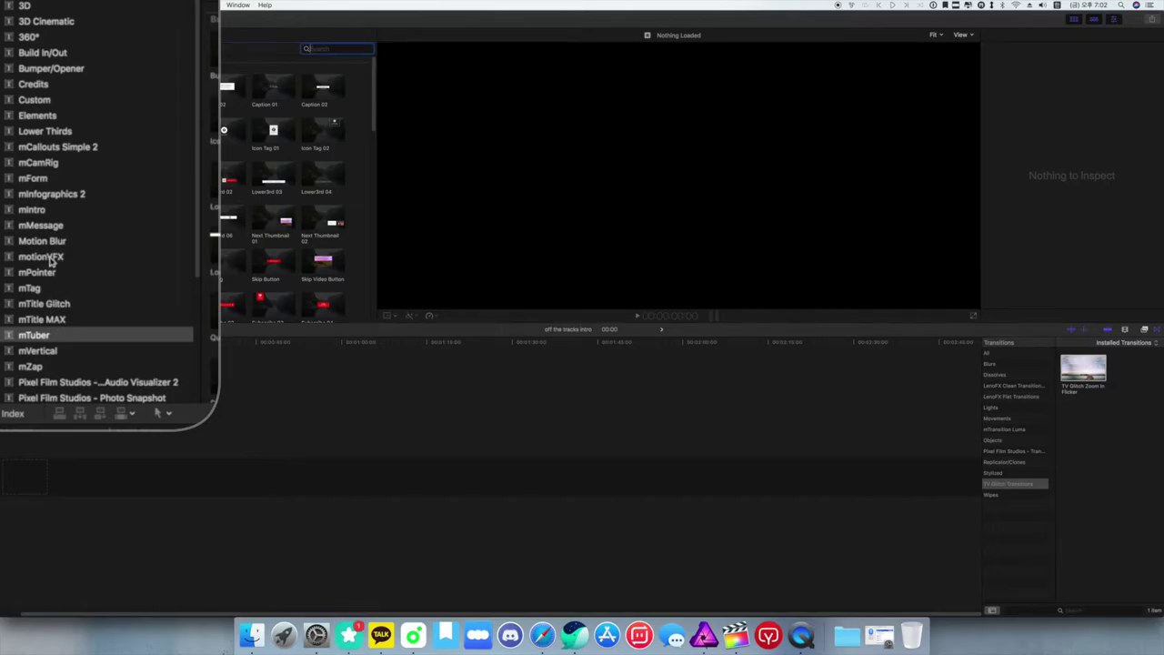
click(79, 264)
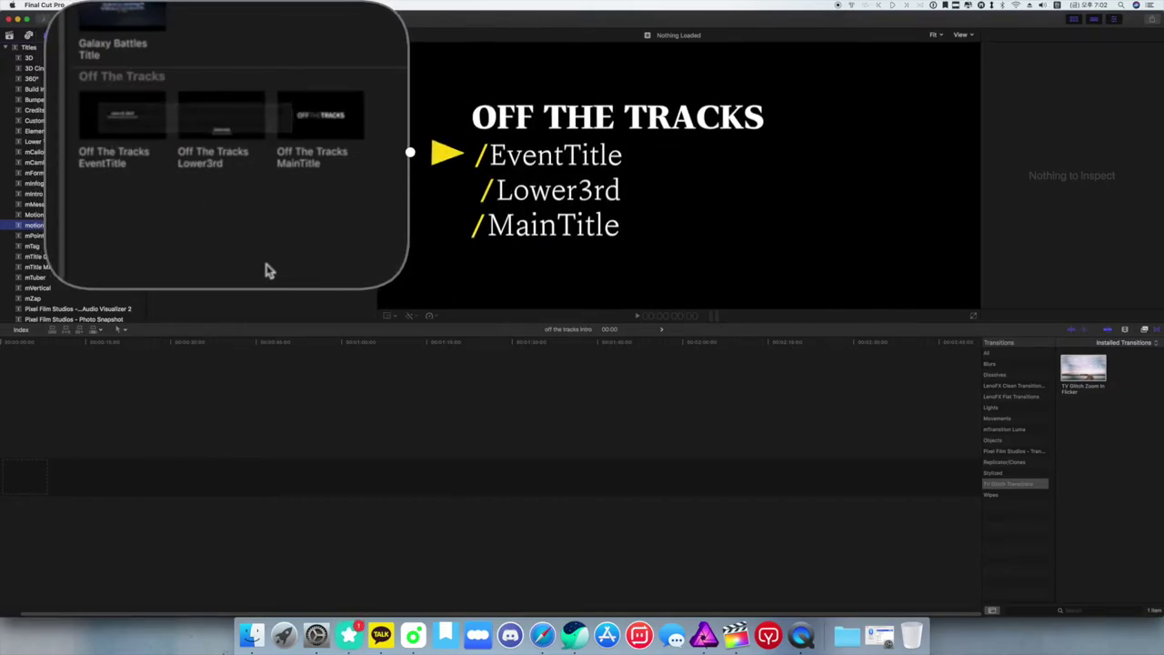
- Add the Off The Tracks MainTitle at the start of the empty timeline and play it back
click(320, 123)
click(221, 122)
click(140, 130)
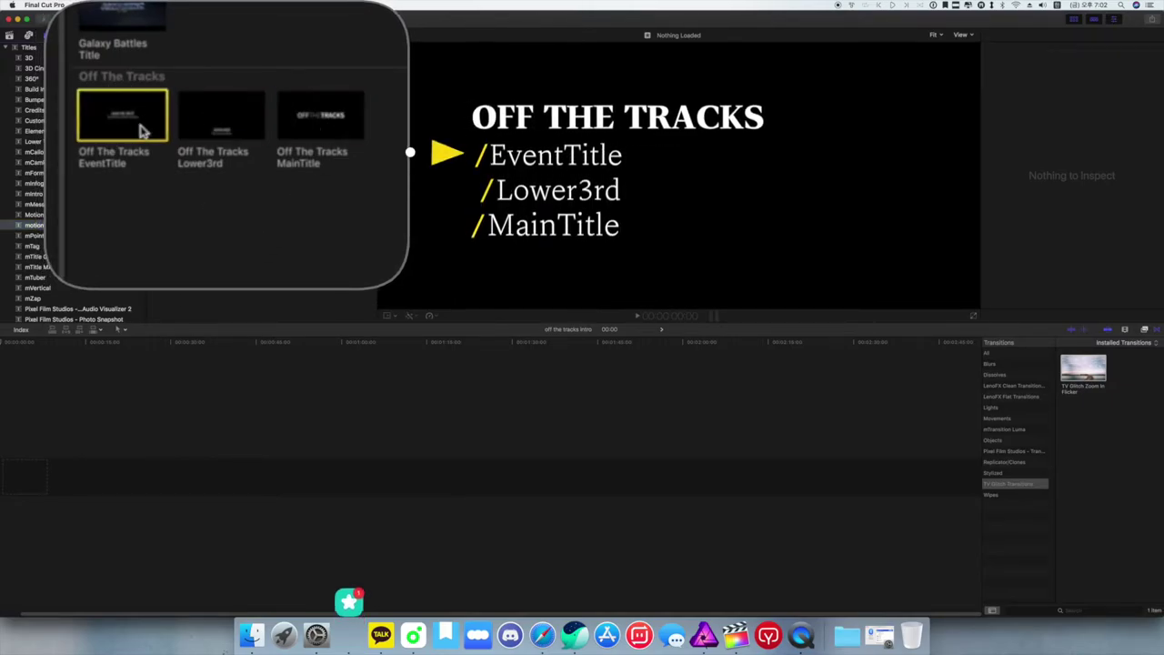
click(281, 119)
click(98, 373)
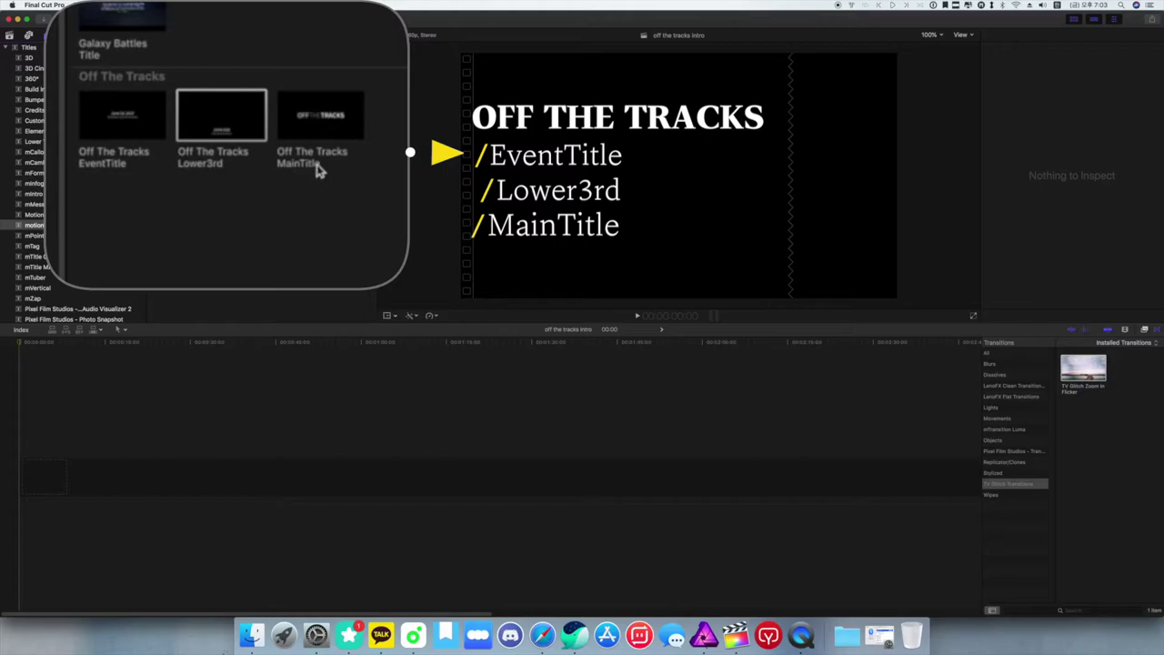
drag(319, 129, 45, 477)
key(cmd+4)
key(space)
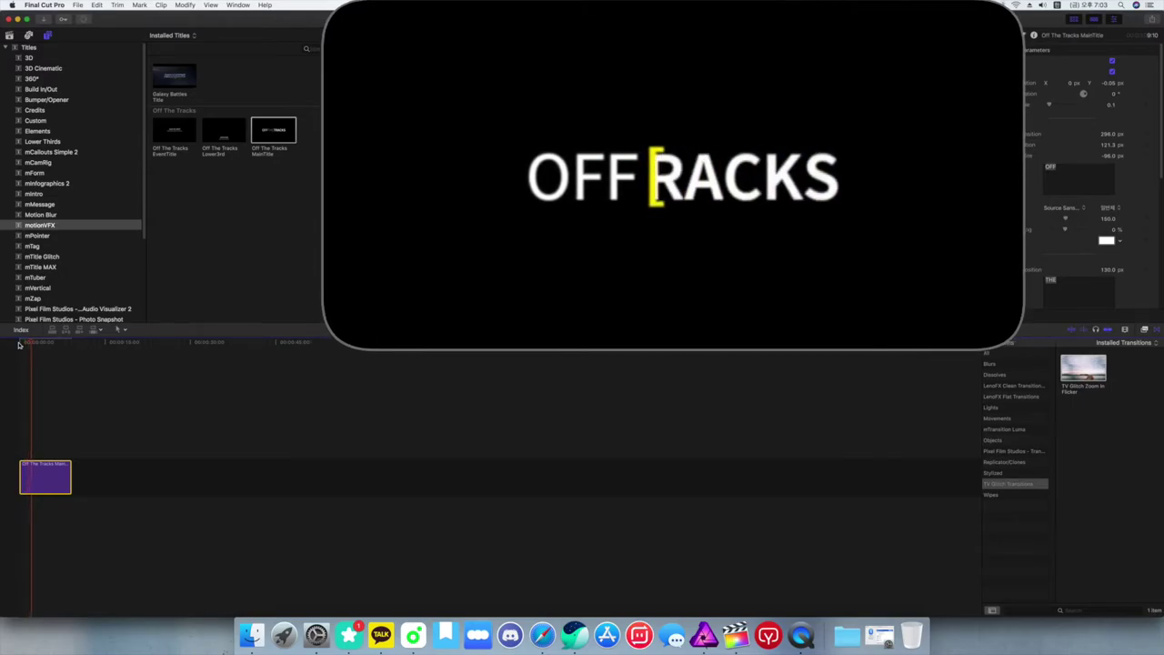
key(space)
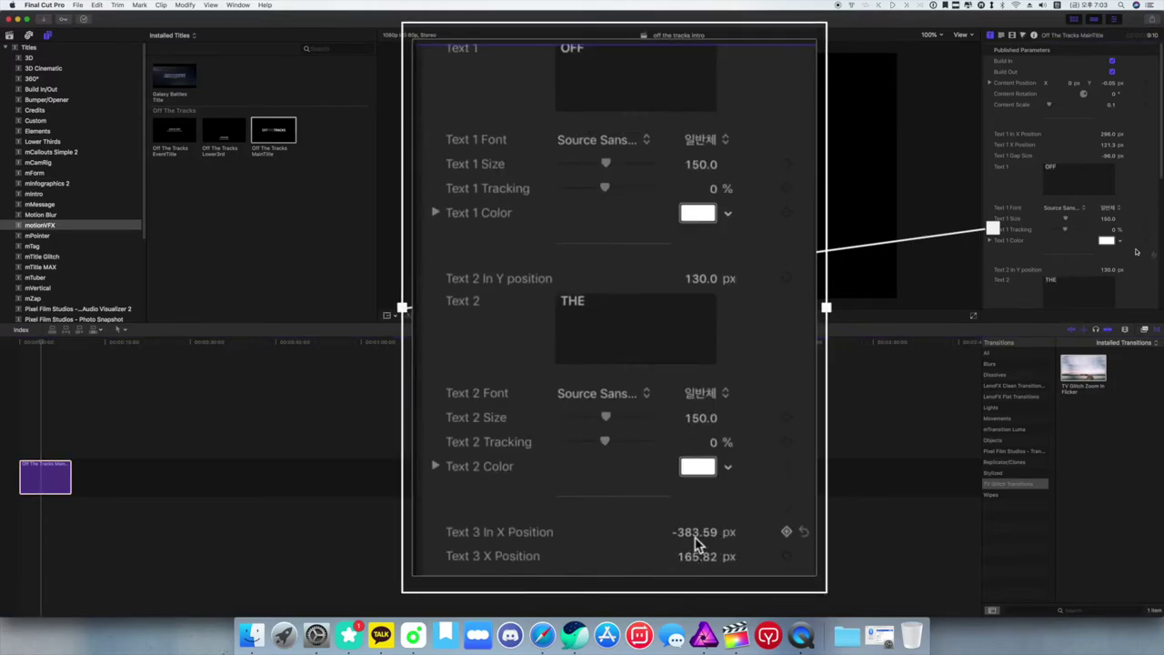
- Change the main title's Text 1 to "A" and its Text 2 to "87"
scroll(1111, 267, down, 3)
key(Tab)
scroll(1110, 266, up, 3)
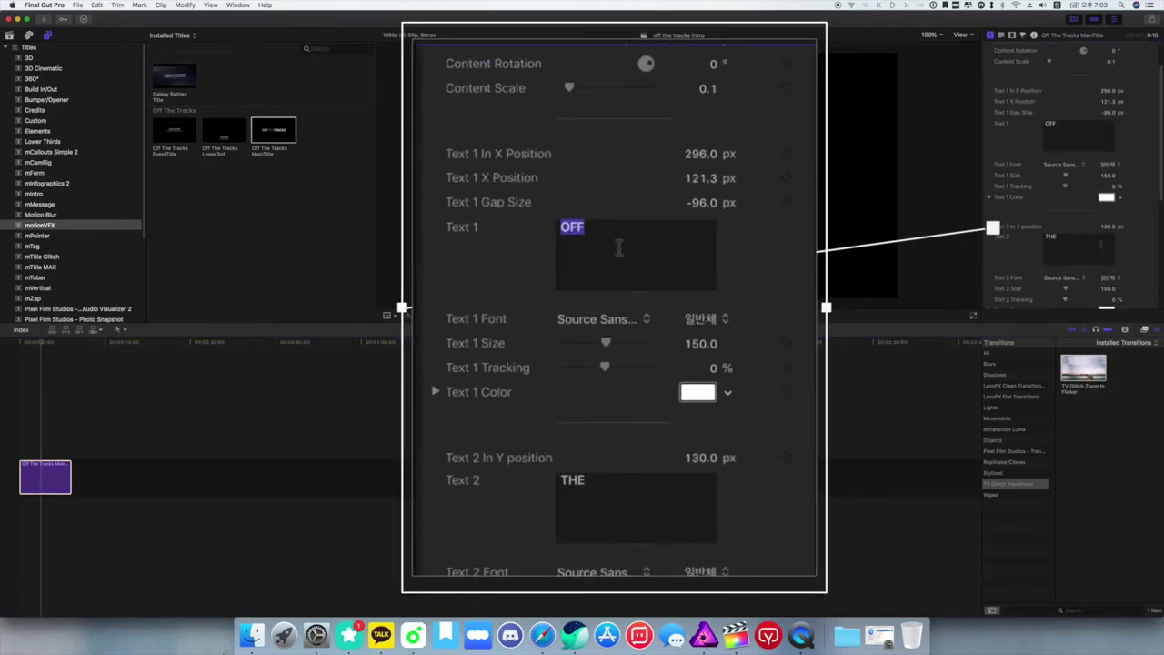
text(A)
click(1085, 246)
text(87)
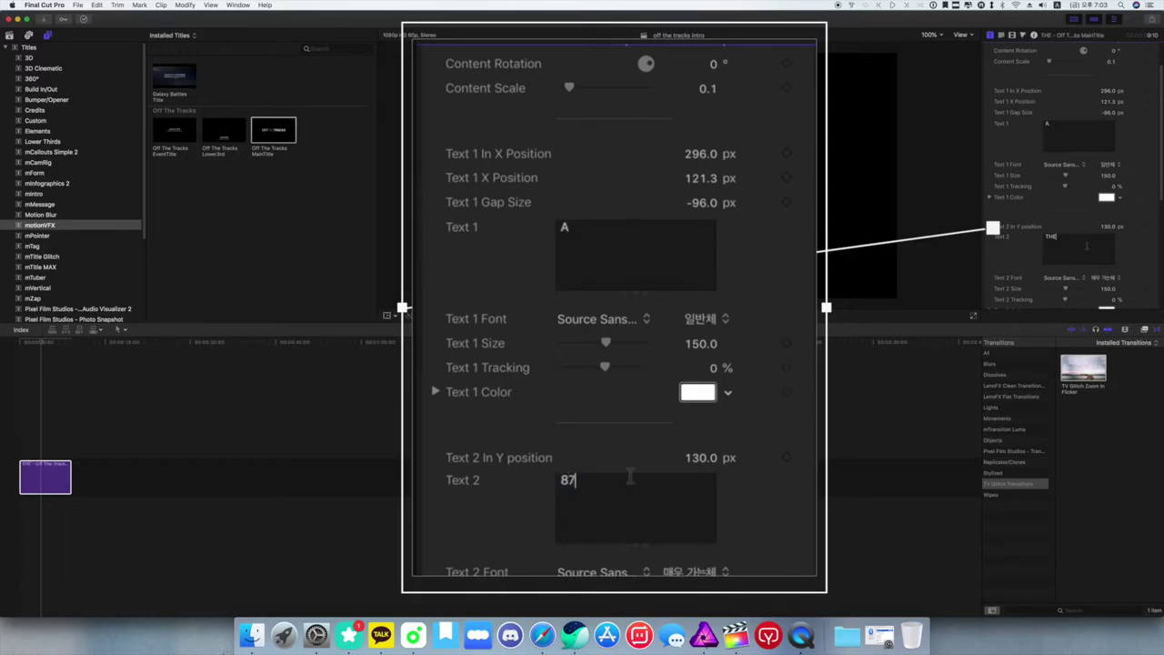
- Change the main title's Text 3 to "Look" and play the title from its start
scroll(1079, 247, down, 3)
double_click(1056, 289)
text(87)
click(49, 358)
drag(40, 343, 2, 342)
key(space)
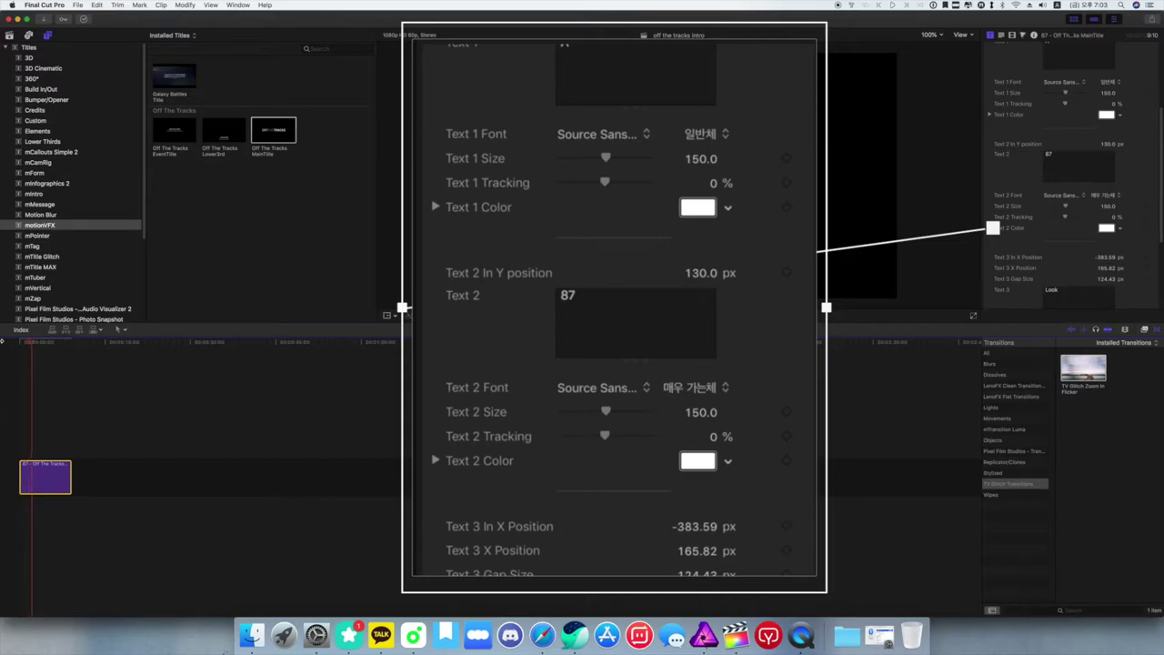
key(space)
- Set the main title's Text 1 Gap Size to -45 px and reduce the Text 3 Gap Size
scroll(769, 388, up, 2)
scroll(768, 388, up, 3)
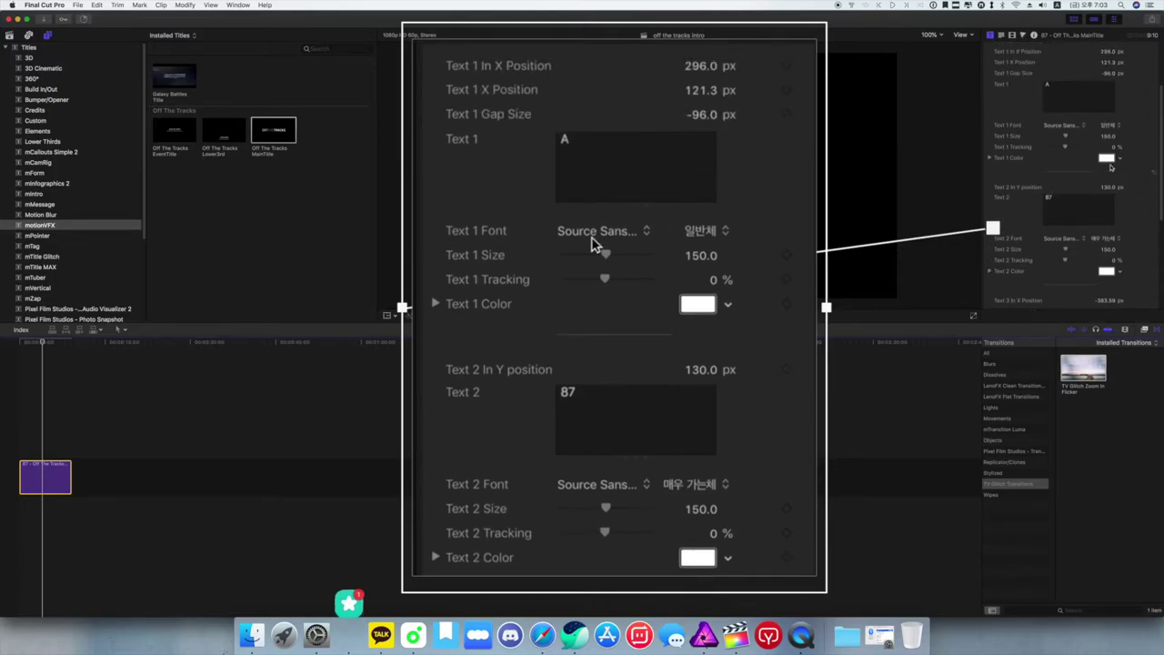
scroll(685, 196, up, 2)
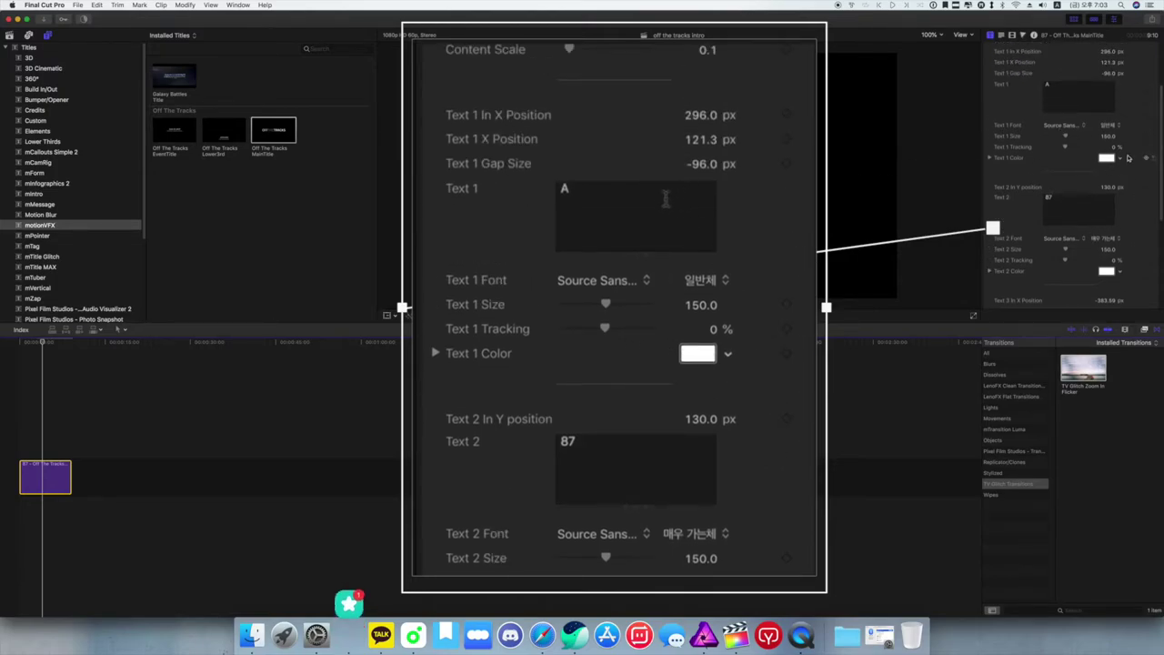
scroll(491, 178, up, 1)
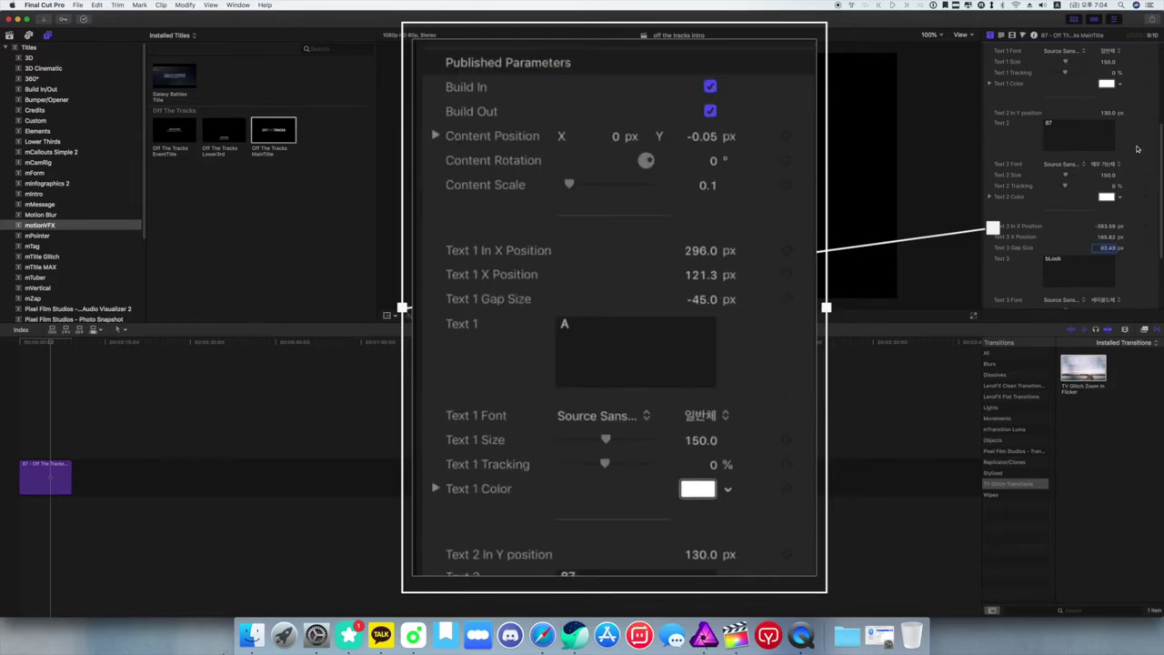
scroll(1137, 148, up, 5)
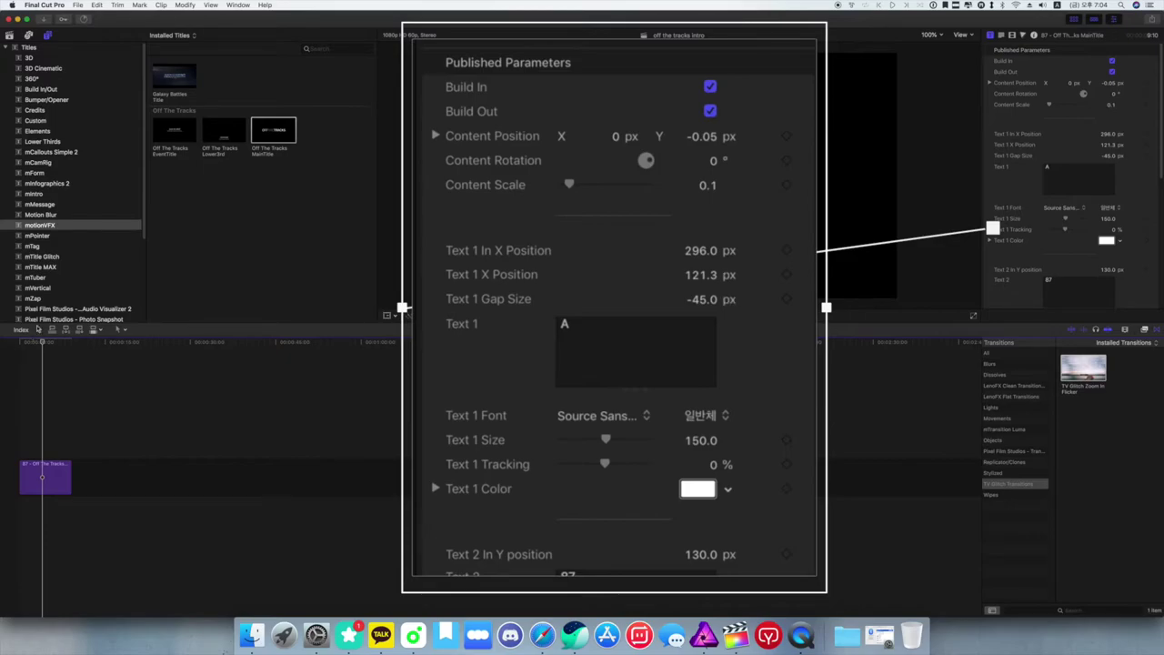
- Try a larger Content Scale on the main title and reset the parameter
drag(1049, 104, 1072, 106)
click(1153, 105)
mouse_move(1110, 147)
mouse_down()
mouse_move(1108, 132)
mouse_move(1109, 147)
mouse_up()
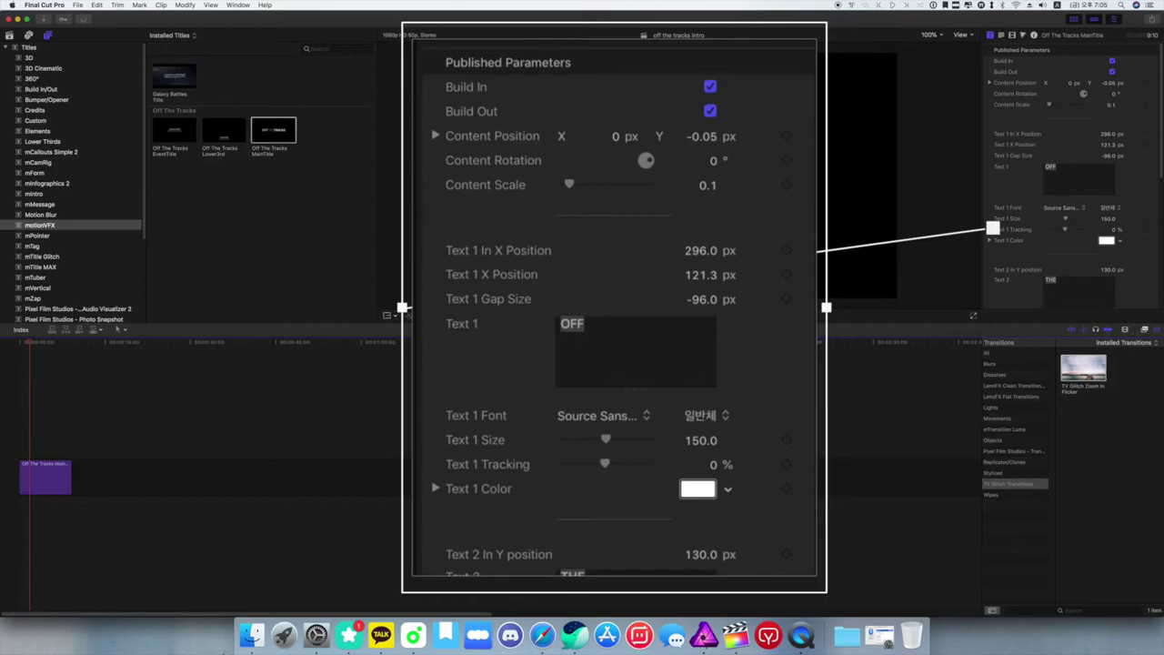
- Set the main title's Brackets Color 1 to light blue and Brackets Color 2 to green
key(space)
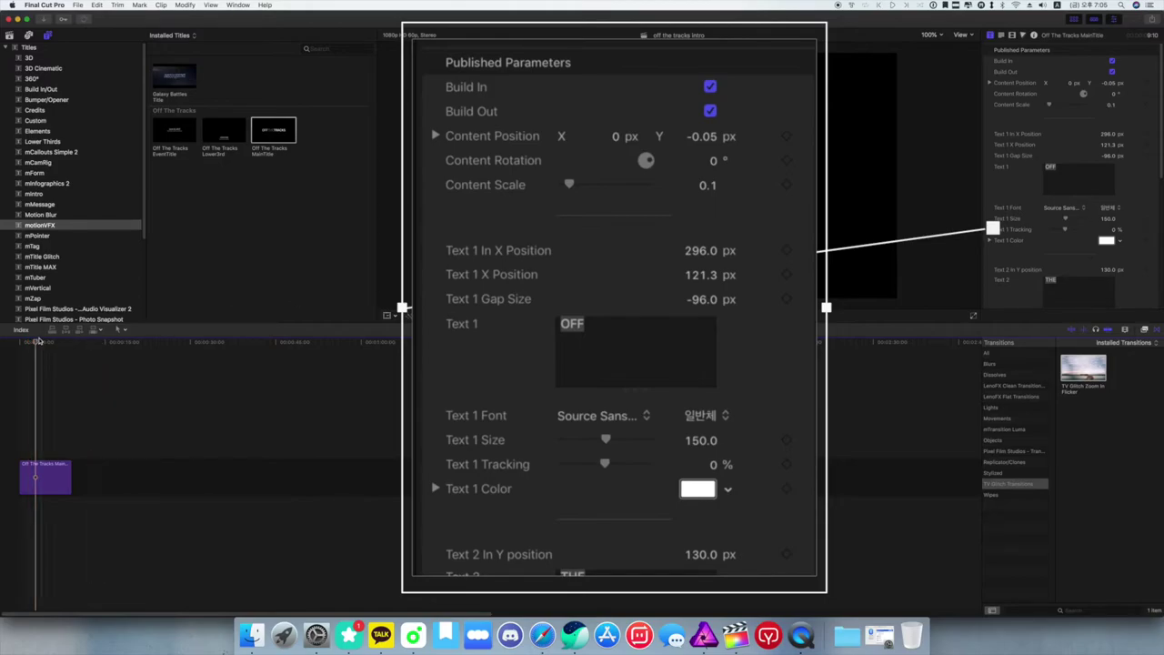
drag(36, 342, 34, 342)
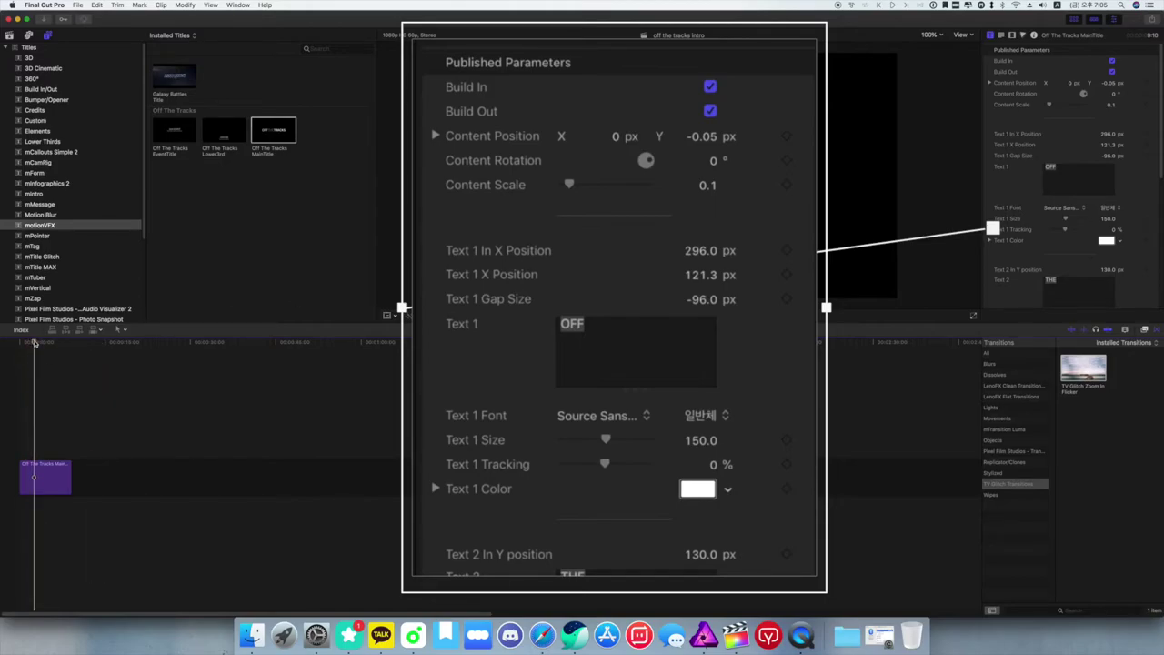
scroll(754, 322, down, 7)
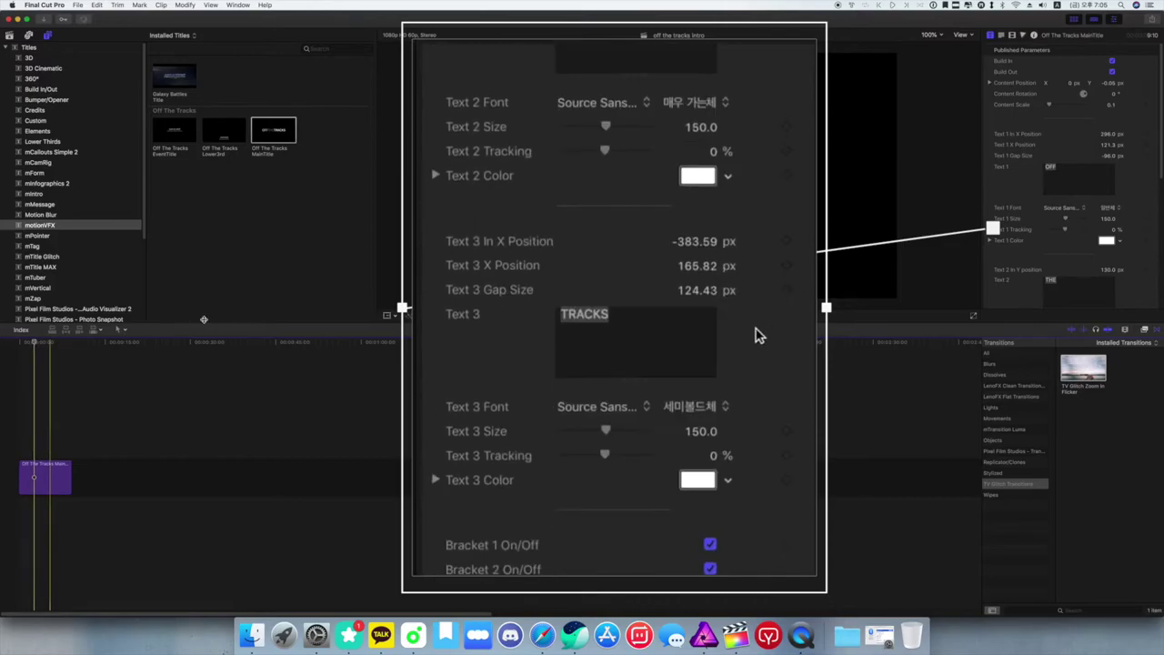
scroll(1134, 171, down, 5)
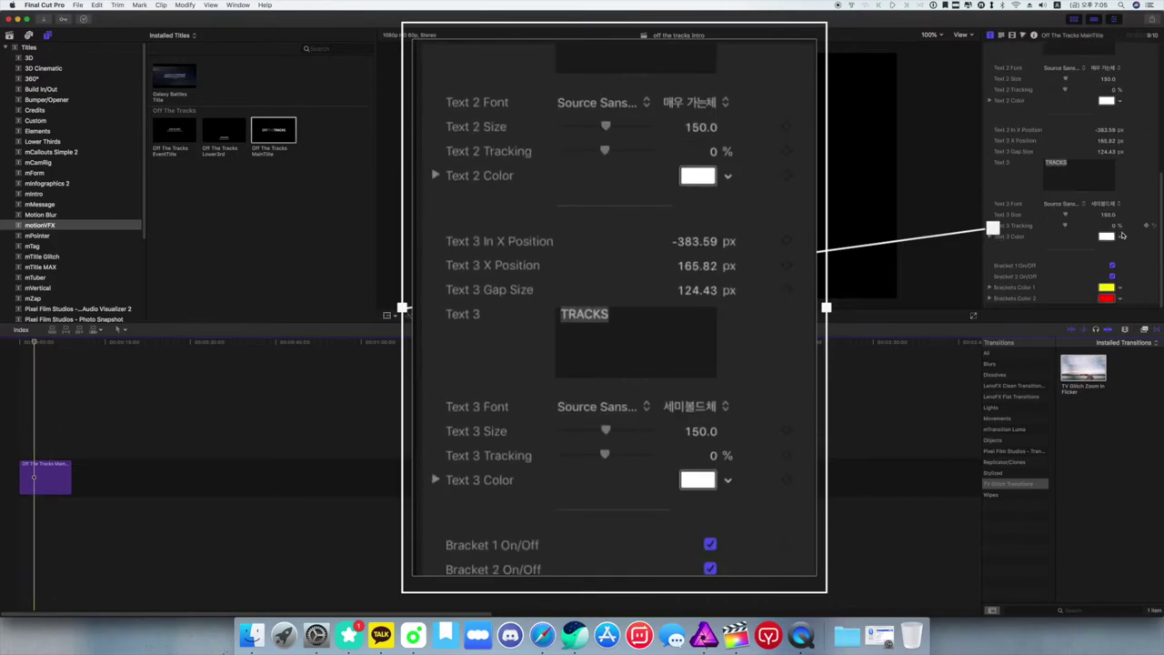
click(1104, 289)
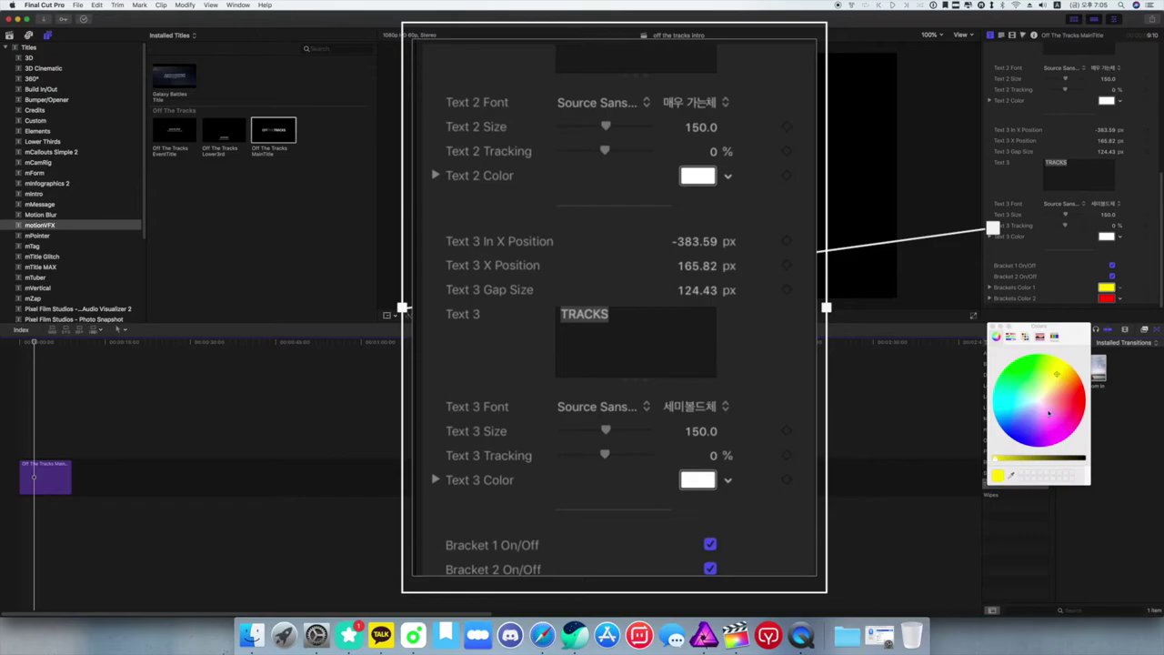
mouse_move(1057, 373)
mouse_down()
mouse_move(1066, 403)
mouse_move(1051, 427)
mouse_move(995, 414)
mouse_up()
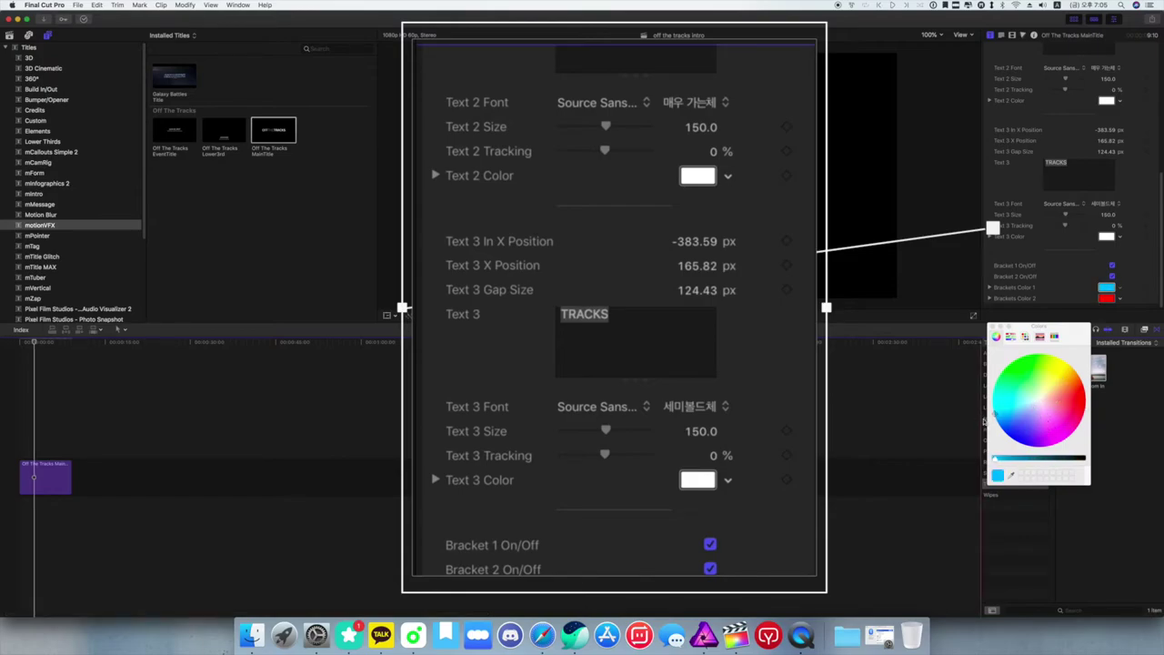
click(1110, 298)
click(1004, 369)
click(992, 330)
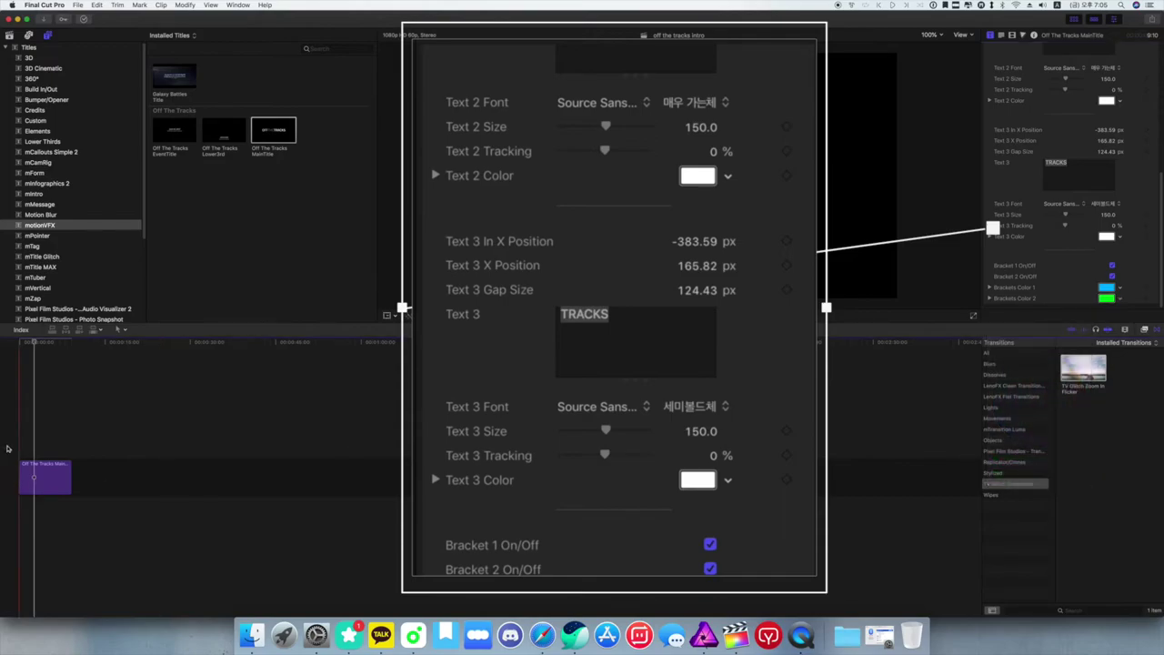
- Play back the main title to preview the recolored brackets and look through its published parameters
key(space)
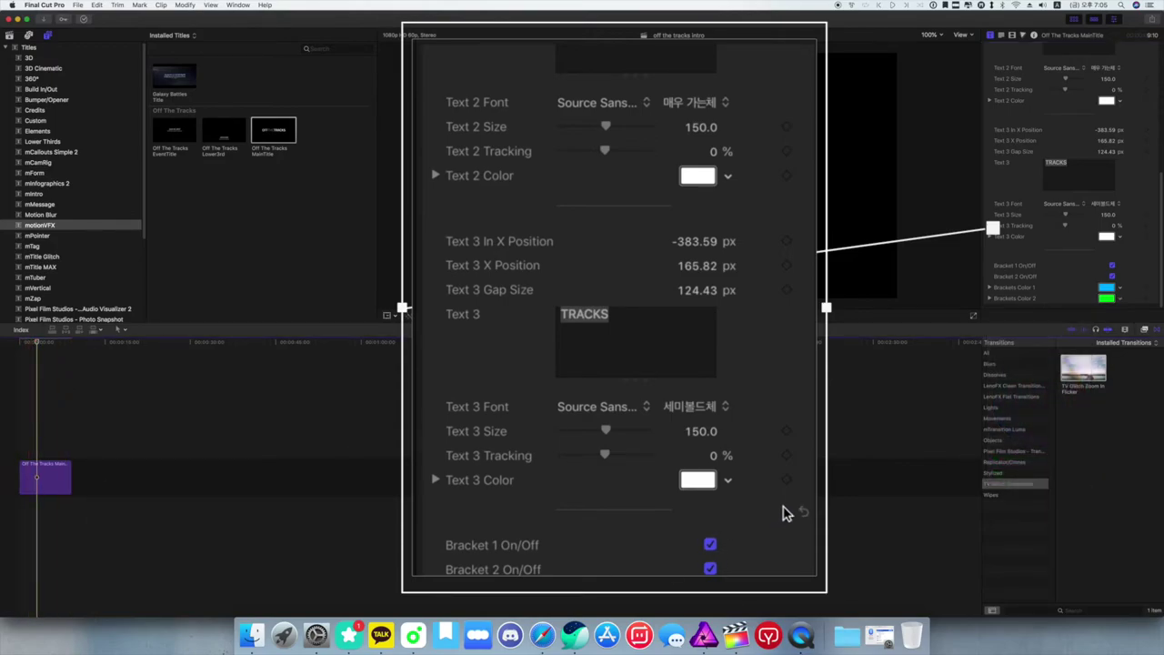
scroll(1113, 289, up, 10)
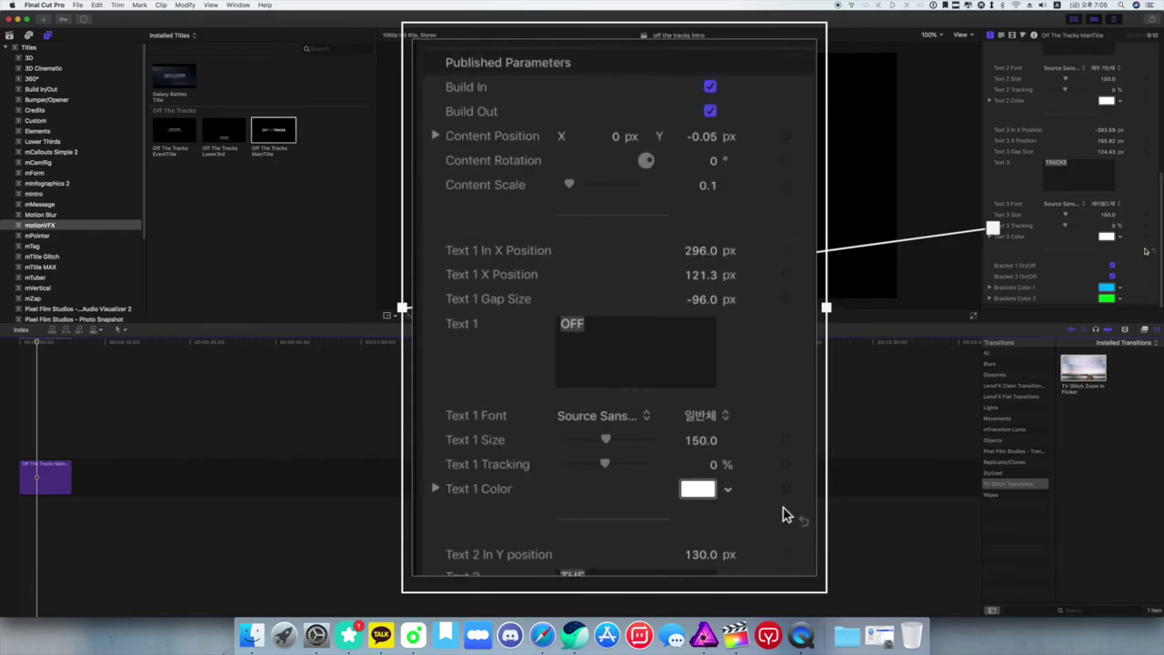
scroll(1146, 251, down, 10)
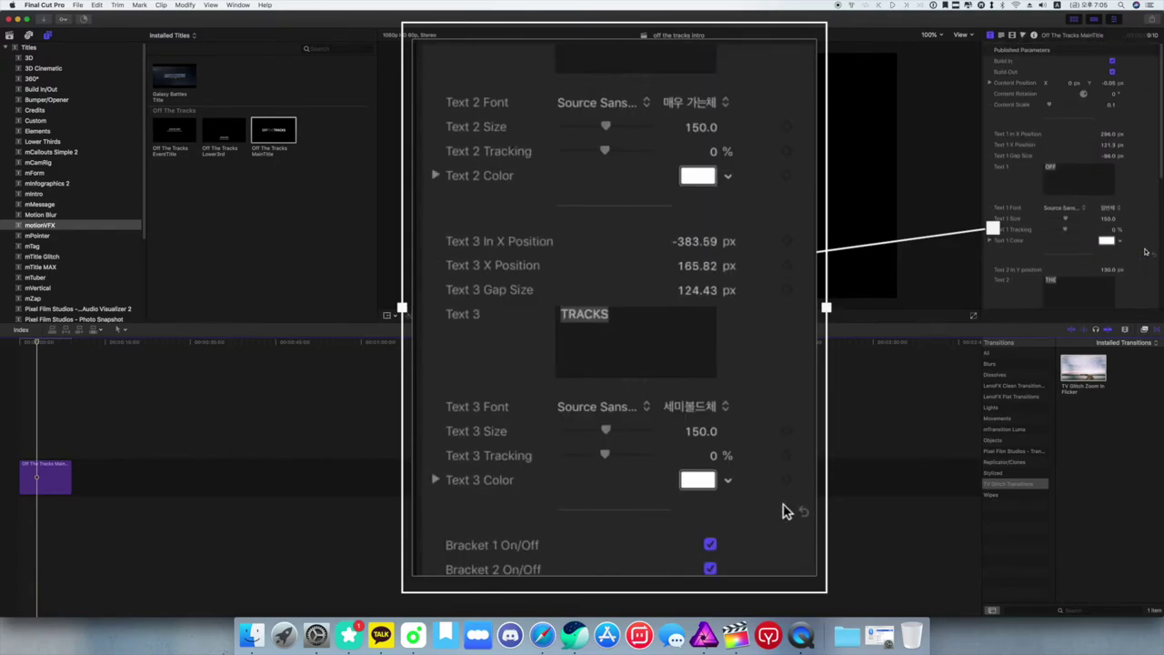
scroll(1146, 251, up, 10)
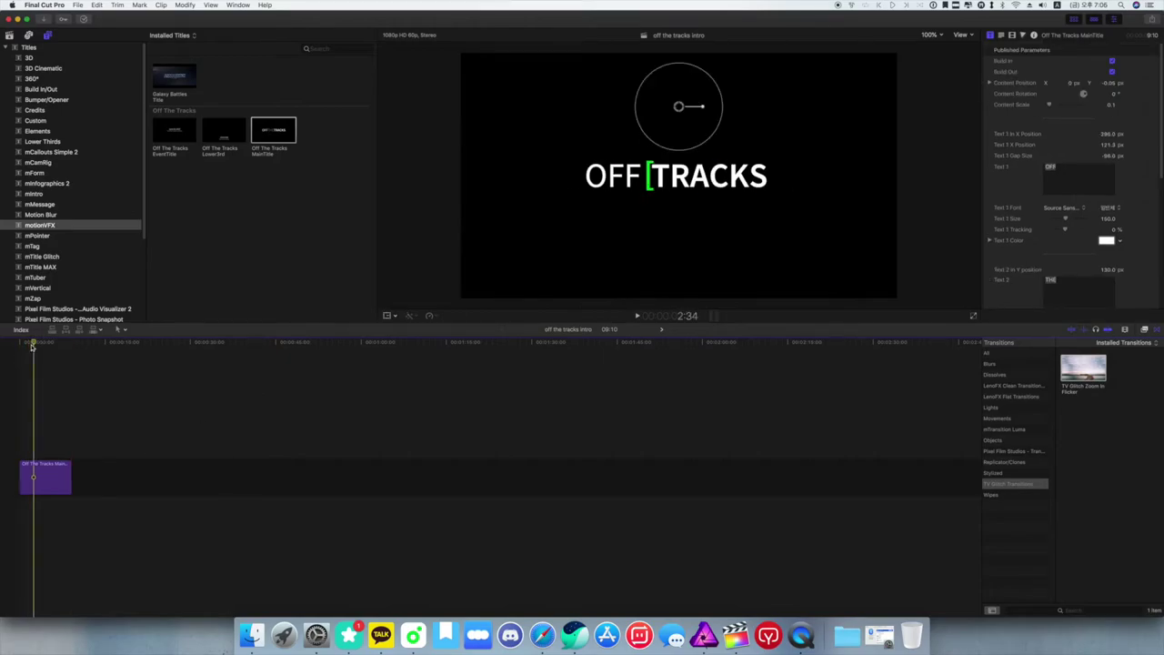
key(space)
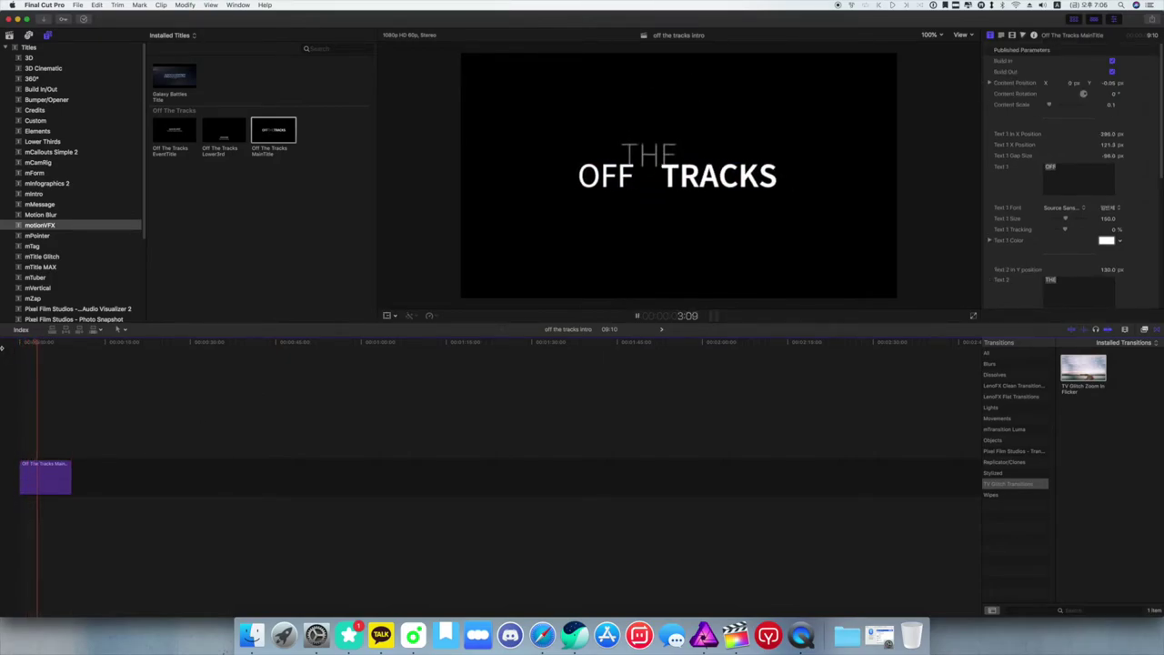
key(space)
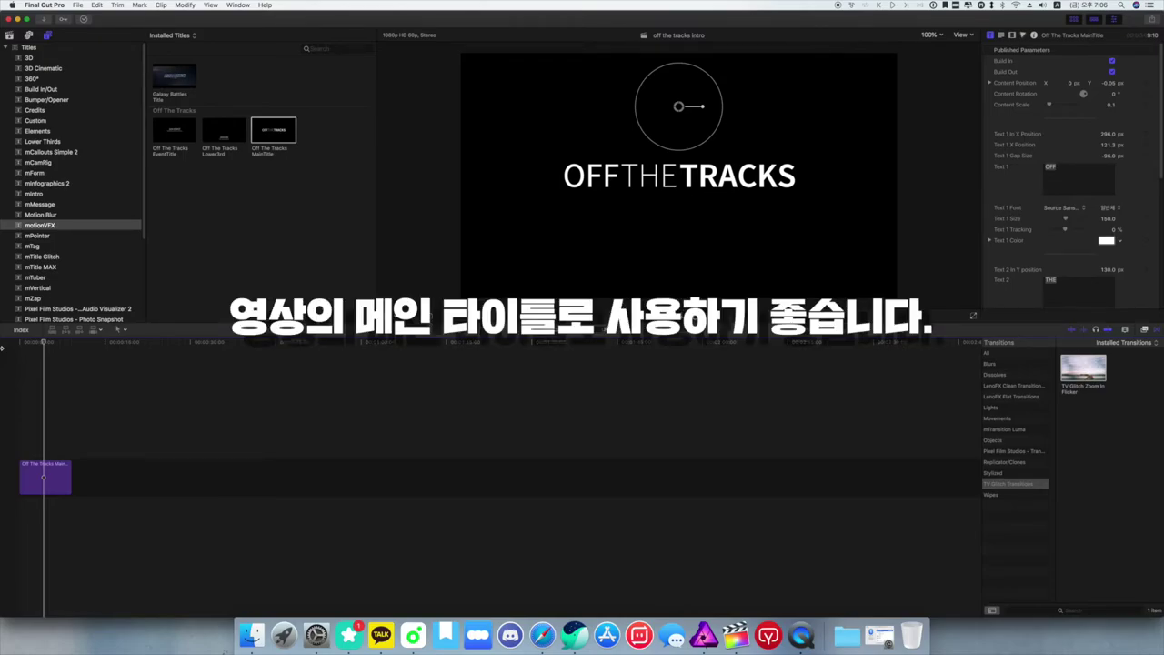
- Delete the main title and its leftover gap, and add the Off The Tracks EventTitle at the timeline start
drag(169, 413, 21, 512)
key(BackSpace)
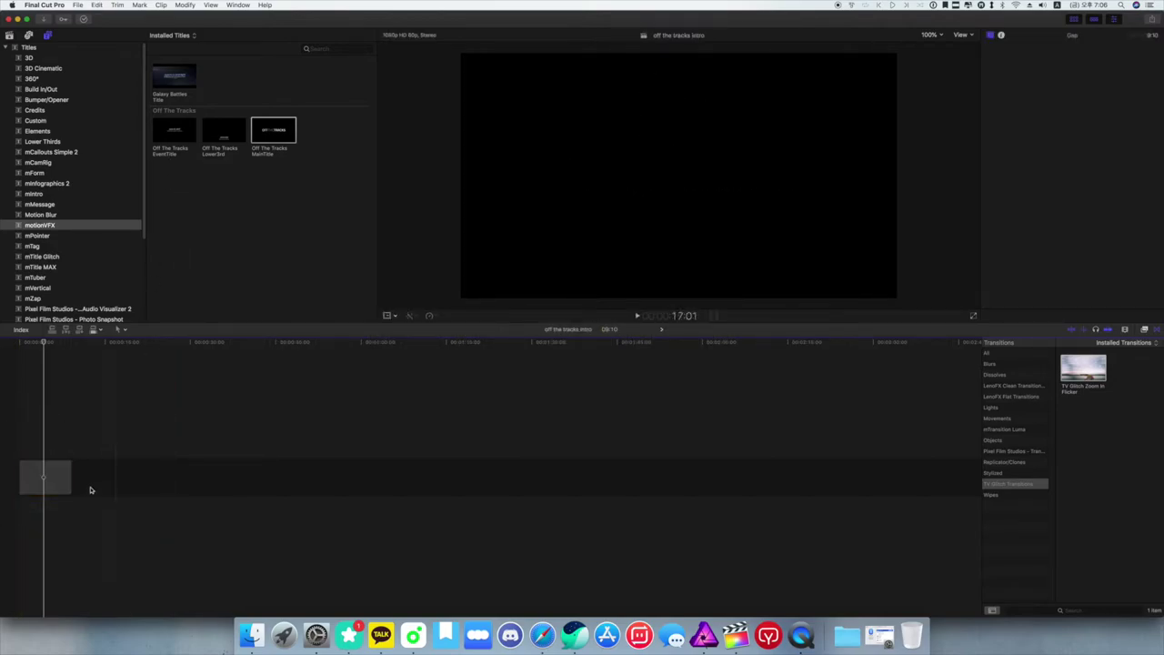
click(66, 471)
key(BackSpace)
drag(176, 133, 20, 479)
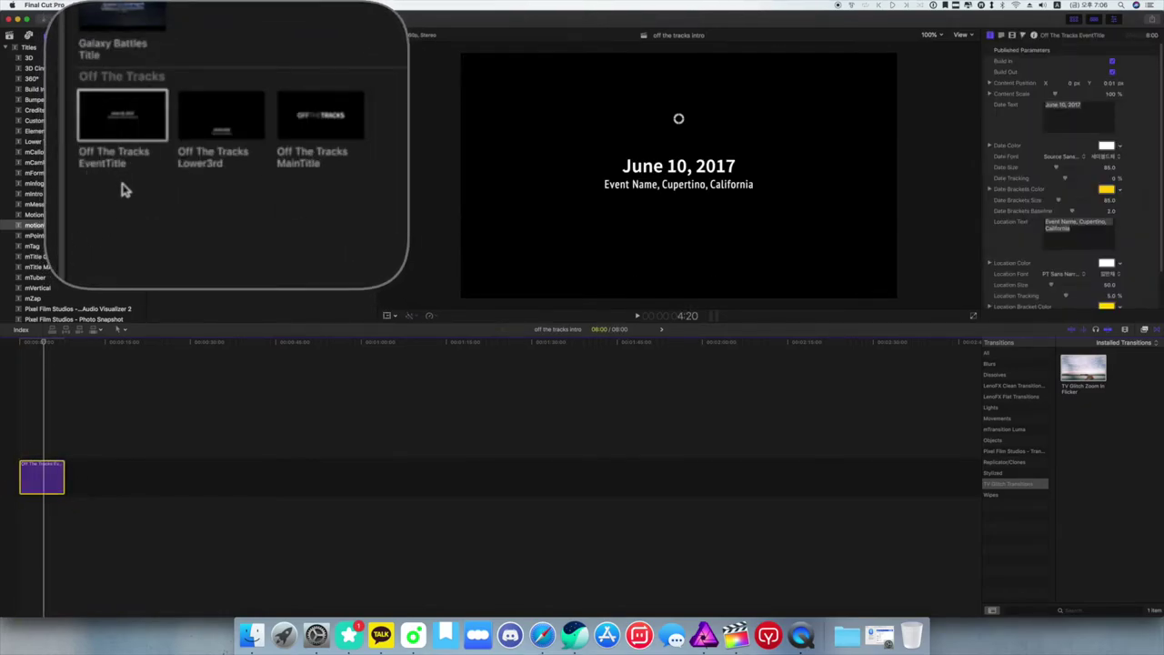
- Play back the event title from the timeline start to preview its default animation
drag(44, 343, 11, 346)
key(space)
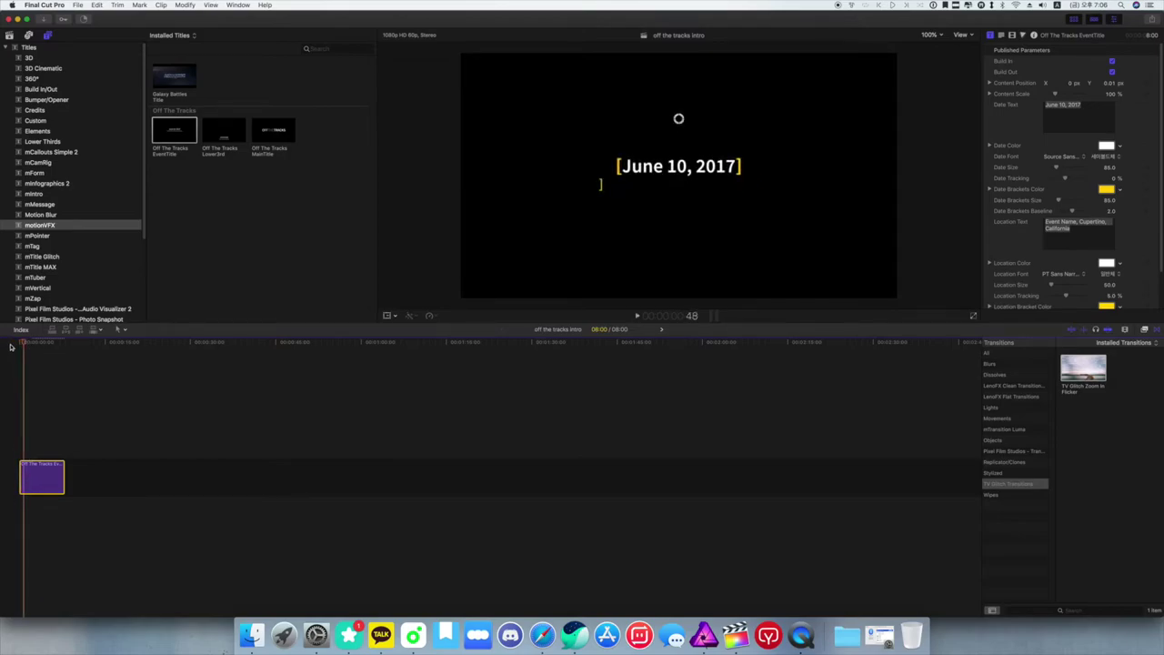
key(space)
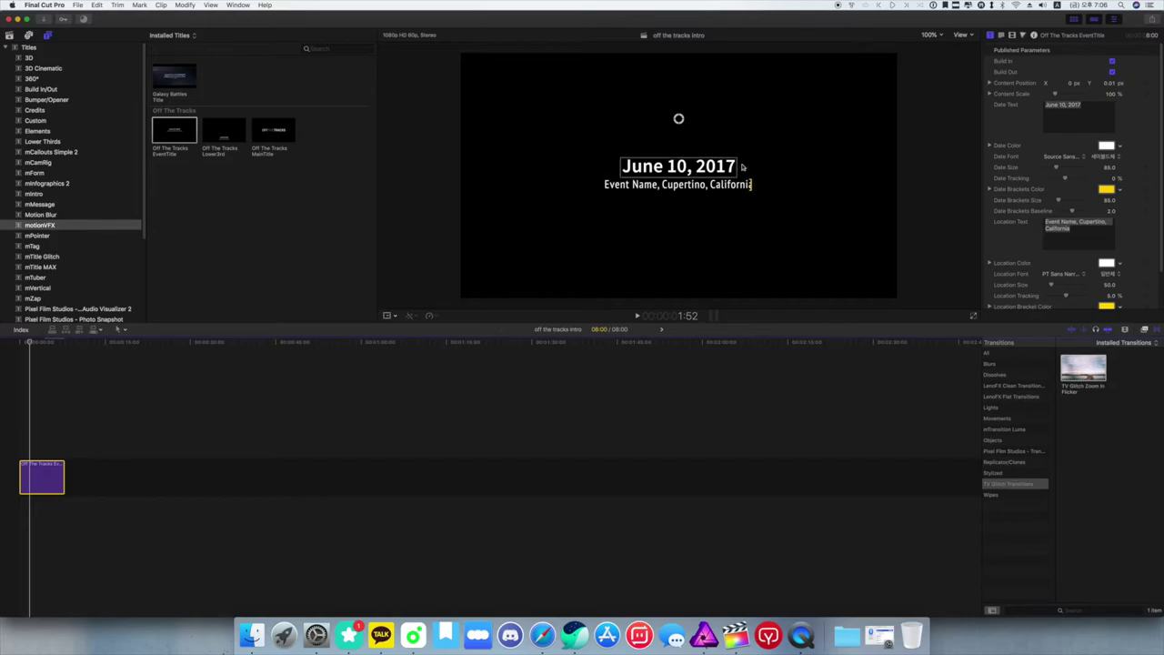
- Set the event title's Date Text to "A87blook" and its Location Text to "Youtuber"
click(1109, 104)
key(super+a)
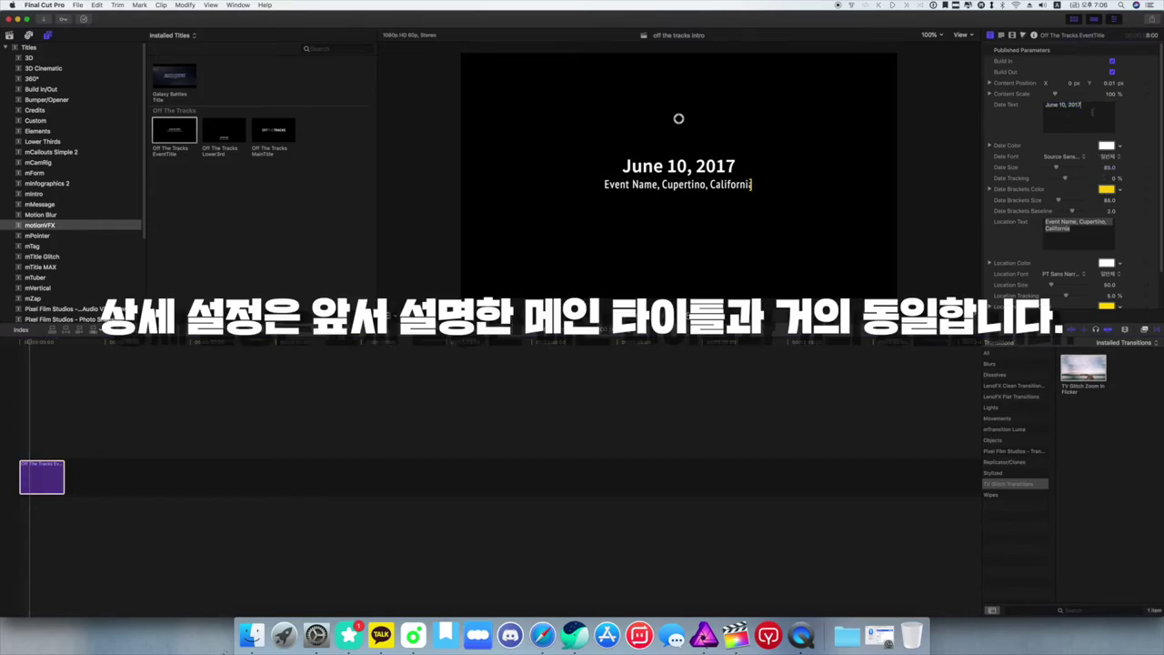
text(asdf)
key(super+a)
text(A87blook)
key(Tab)
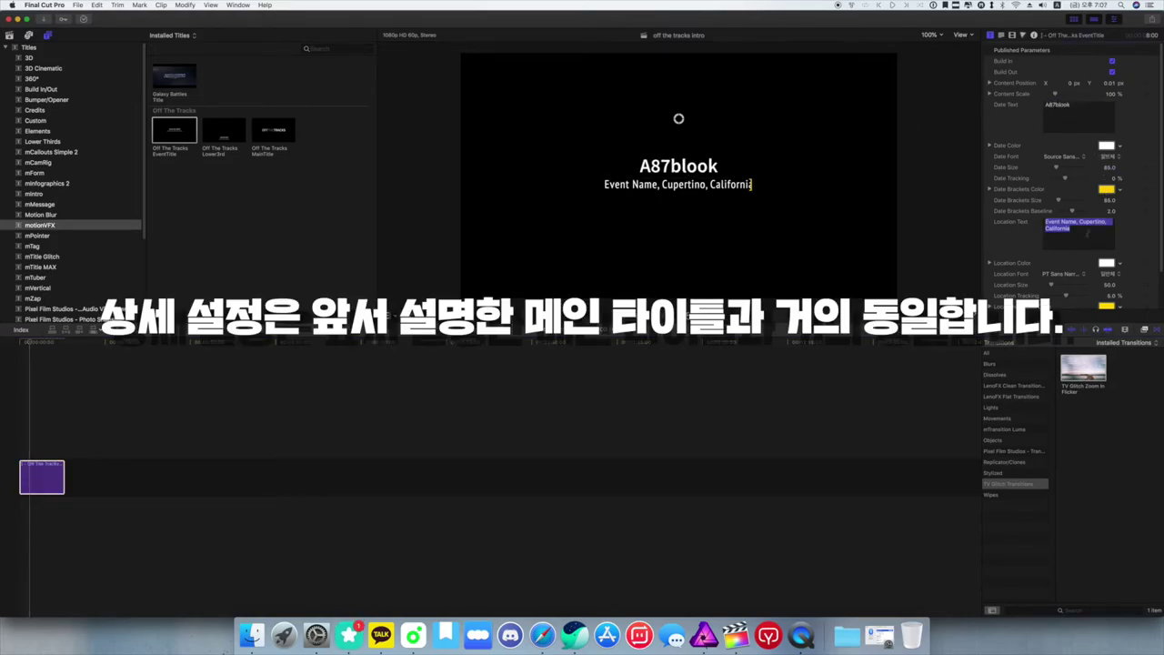
text(Youtuber)
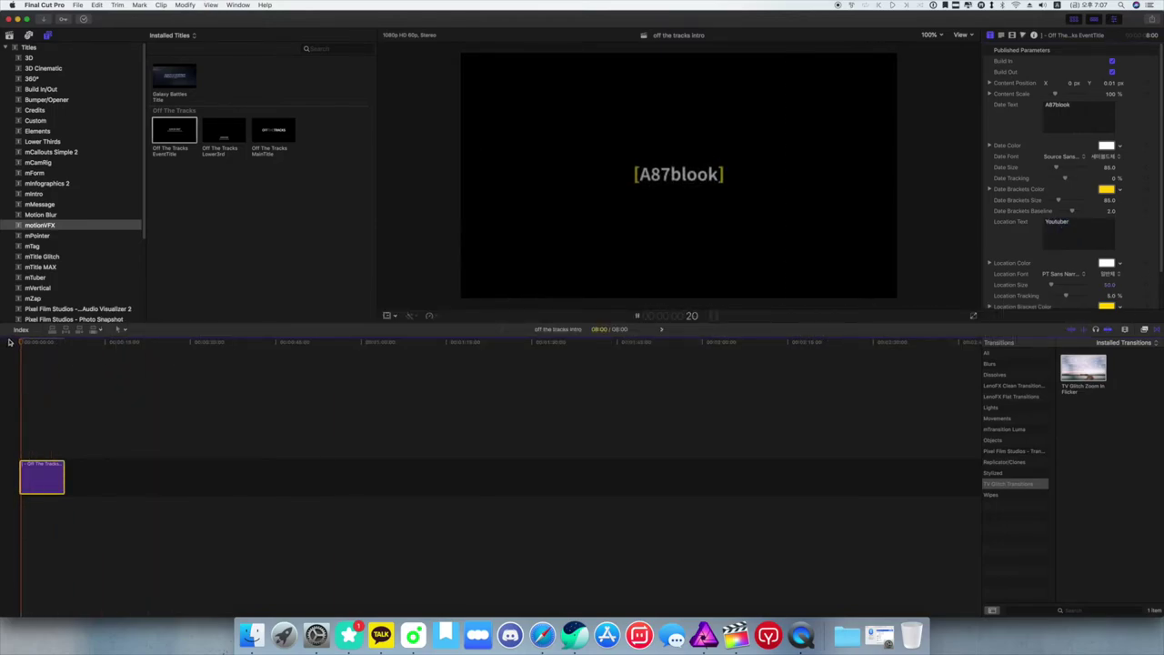
- Move the event title's date text slightly down to about Y -6 px and open it for text editing
drag(675, 145, 675, 170)
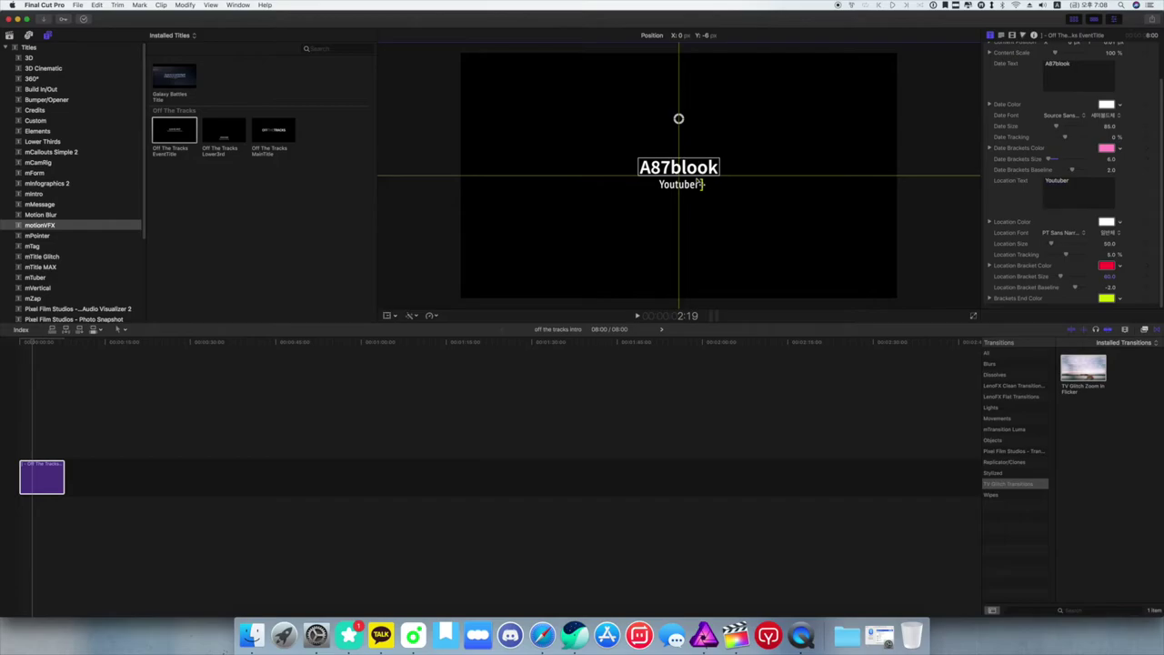
double_click(690, 168)
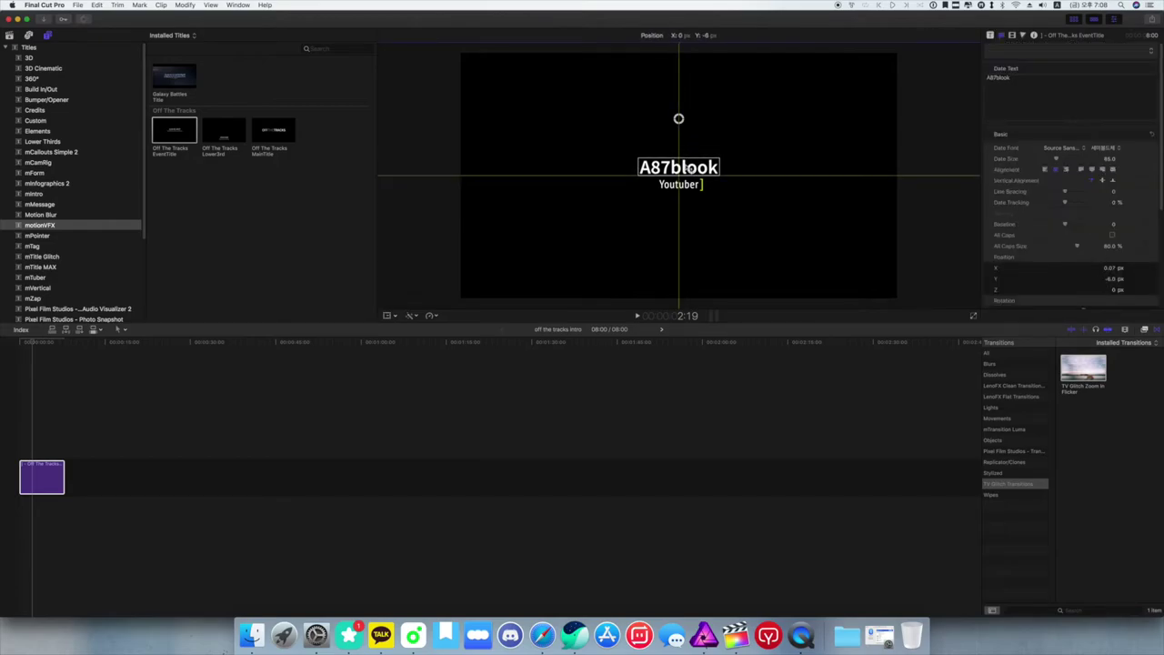
- Try the Off The Tracks MainTitle after the event title and delete it again
drag(273, 132, 132, 463)
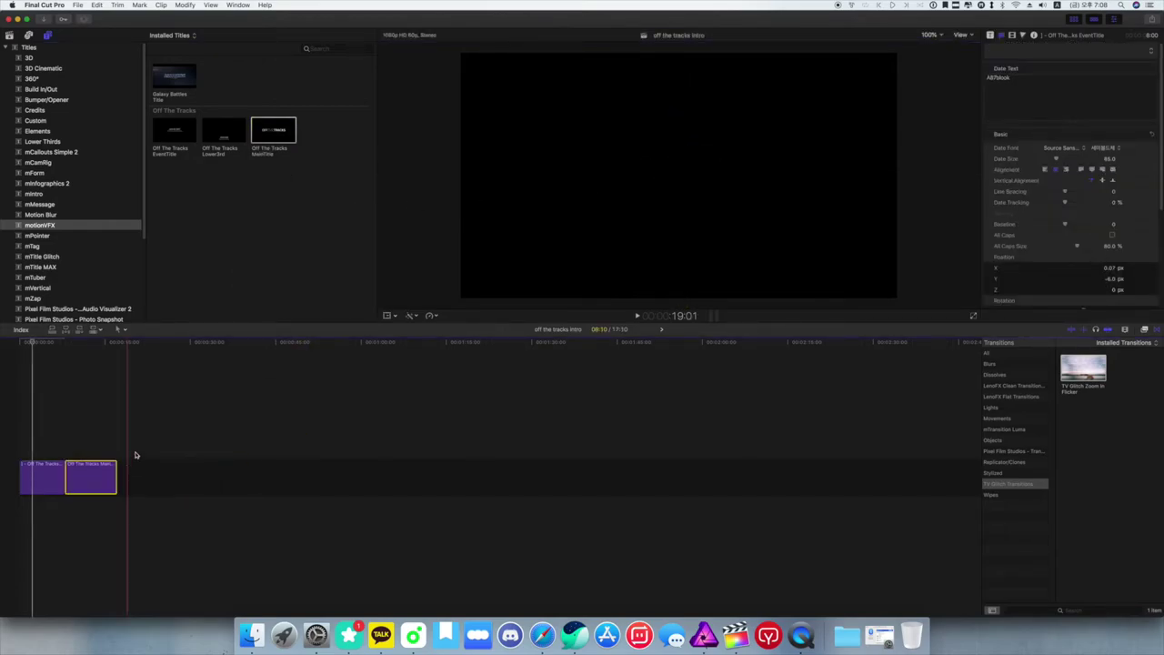
click(87, 380)
drag(715, 178, 681, 181)
click(107, 477)
key(Delete)
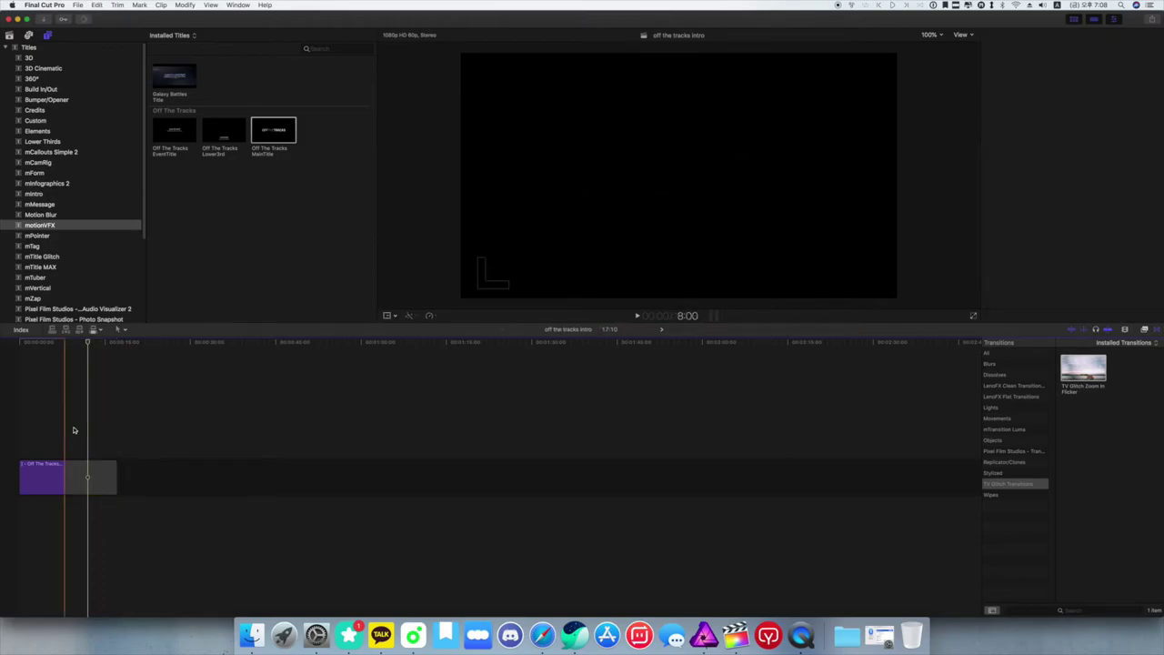
- Add the Off The Tracks Lower3rd title directly after the event title in the timeline
key(space)
key(space)
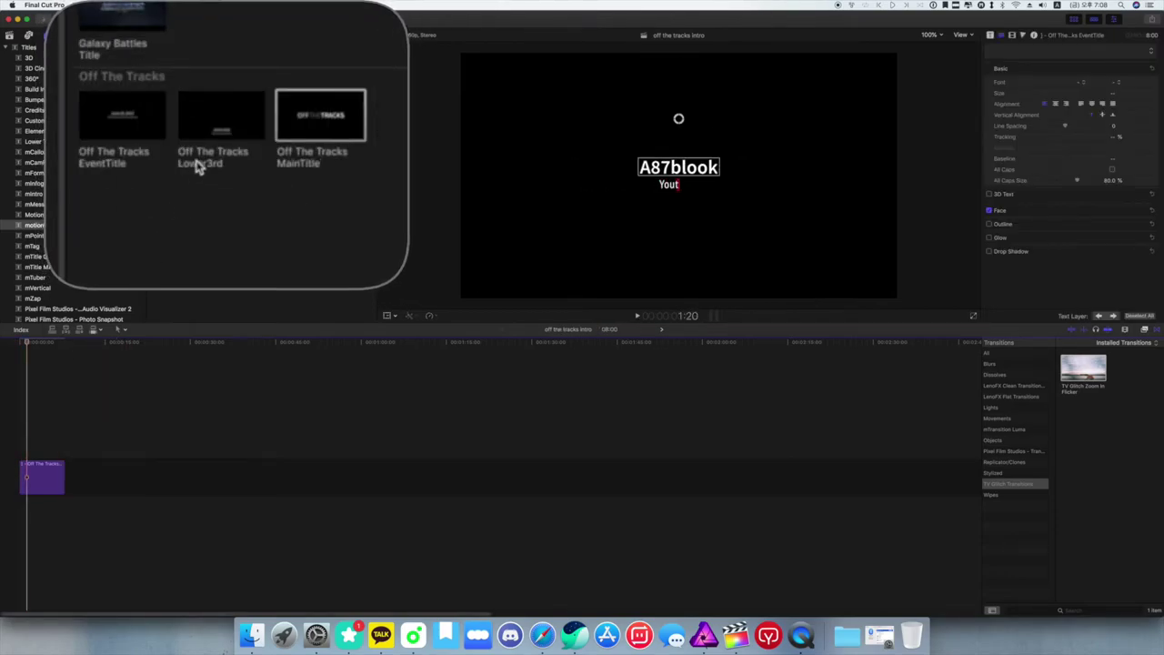
drag(216, 129, 57, 429)
click(70, 392)
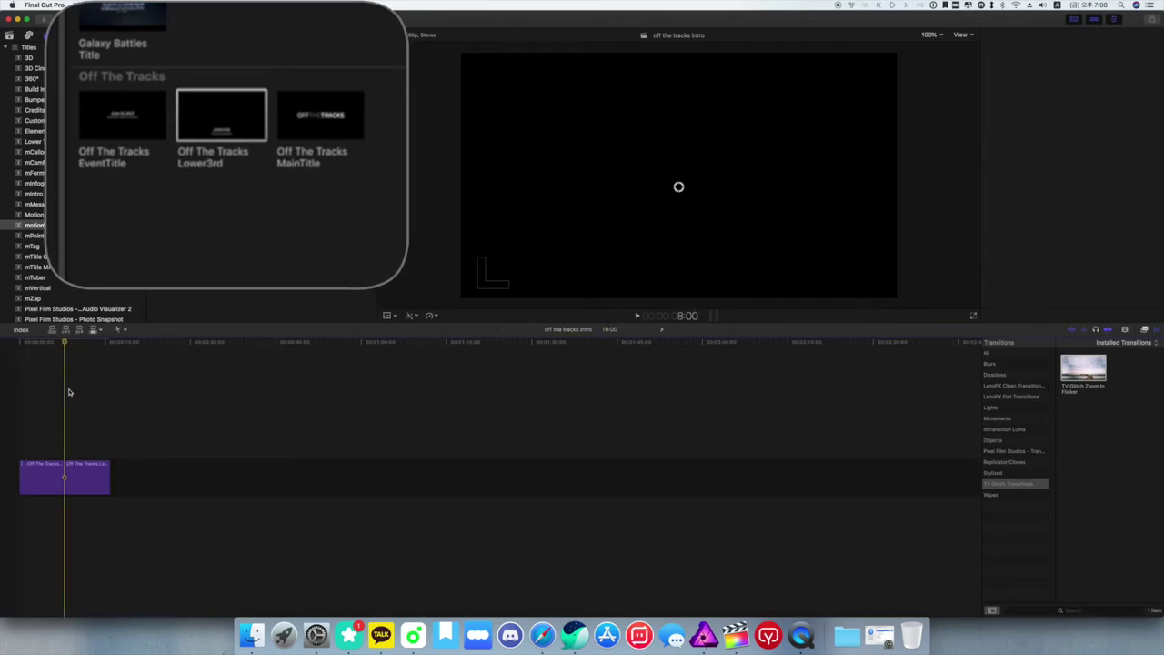
- Play back the customized event title from the timeline start
key(space)
click(36, 403)
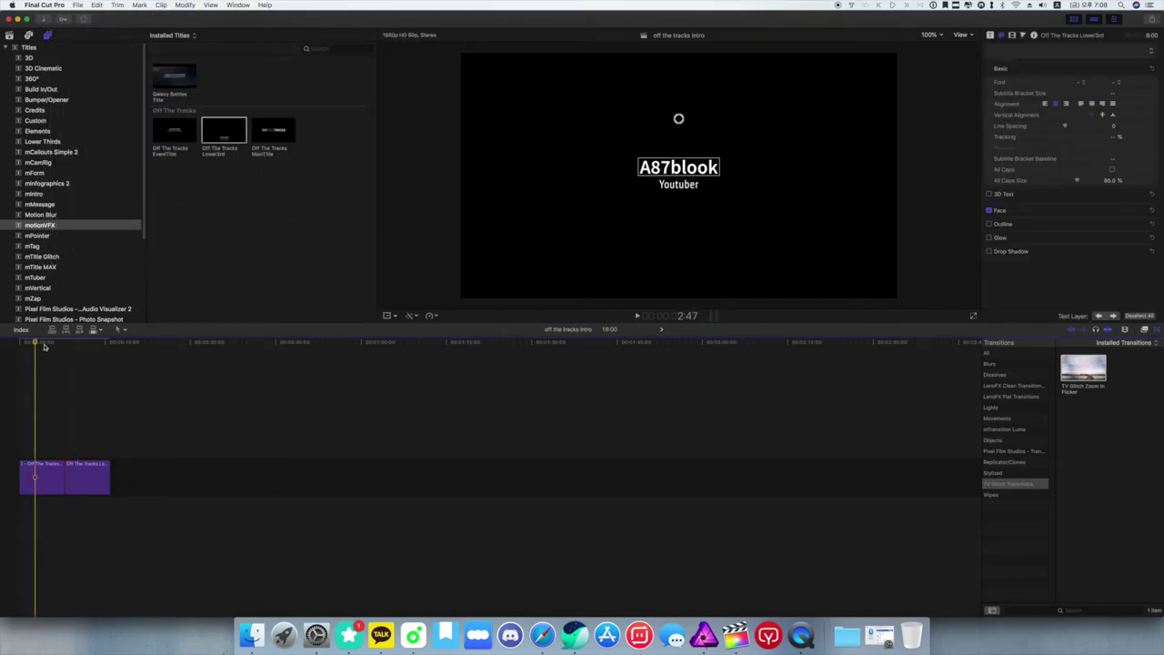
drag(38, 344, 17, 344)
key(space)
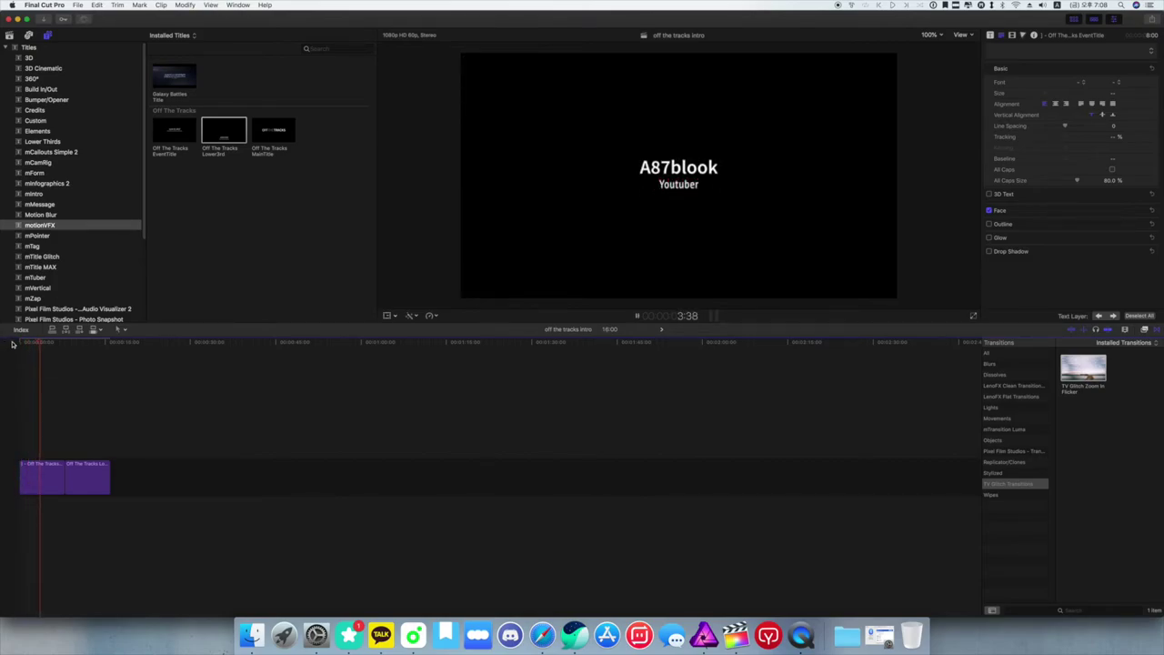
key(space)
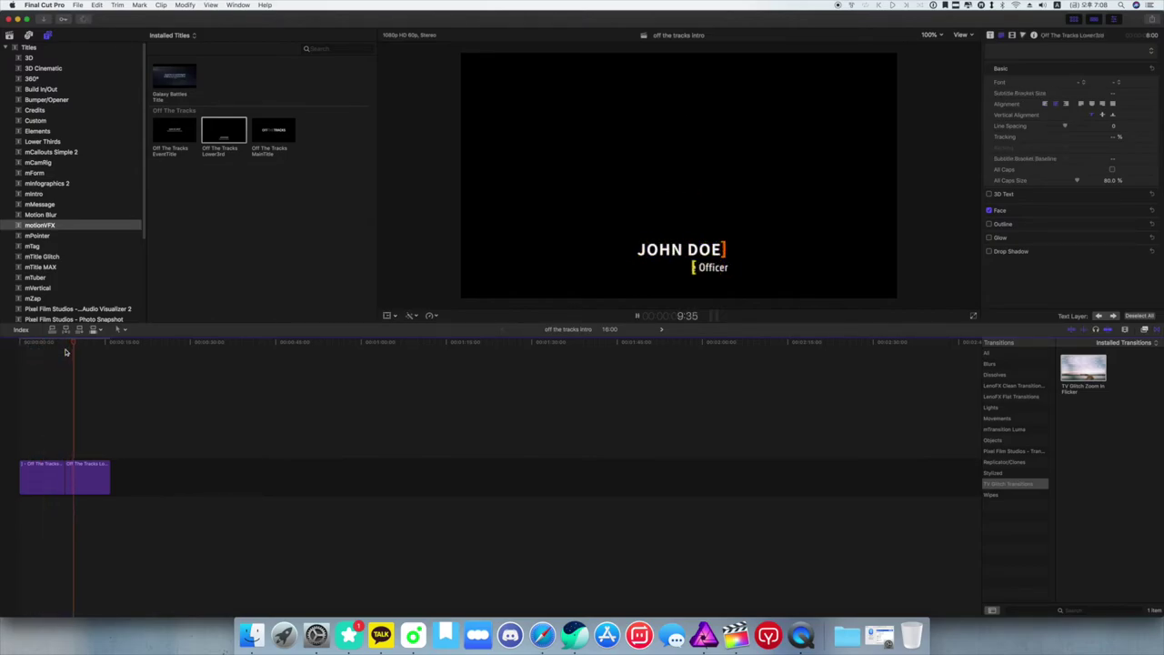
- Play back the Lower3rd title several times from its first frame to examine its bracket and text animation
key(space)
click(75, 349)
drag(76, 349, 69, 350)
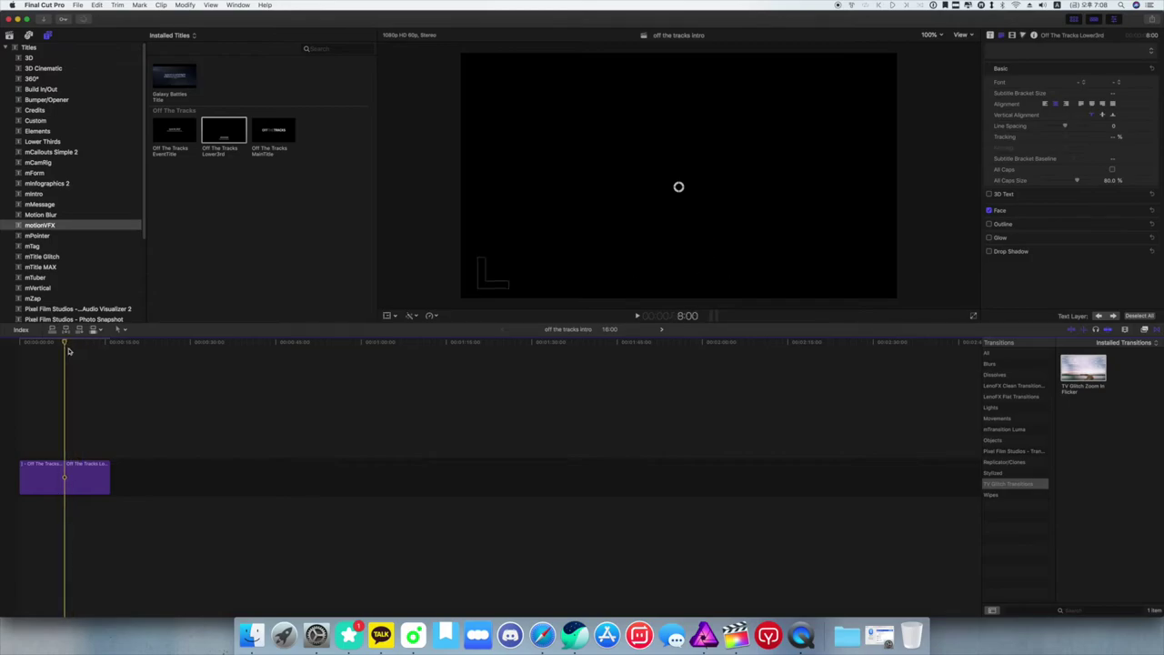
key(space)
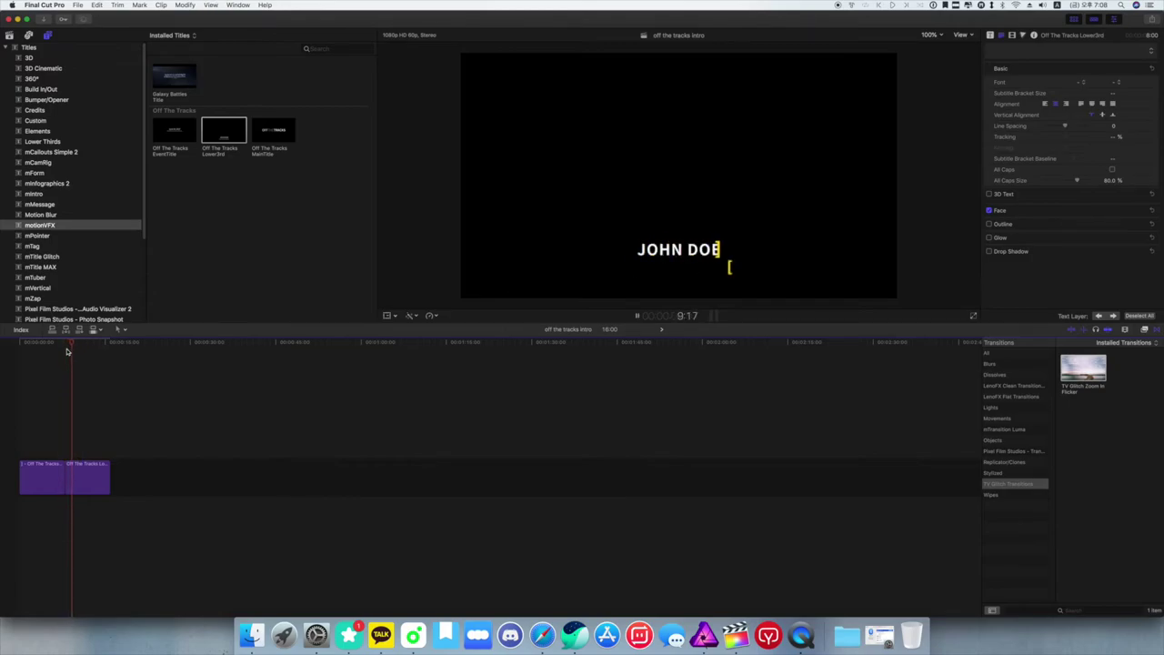
key(space)
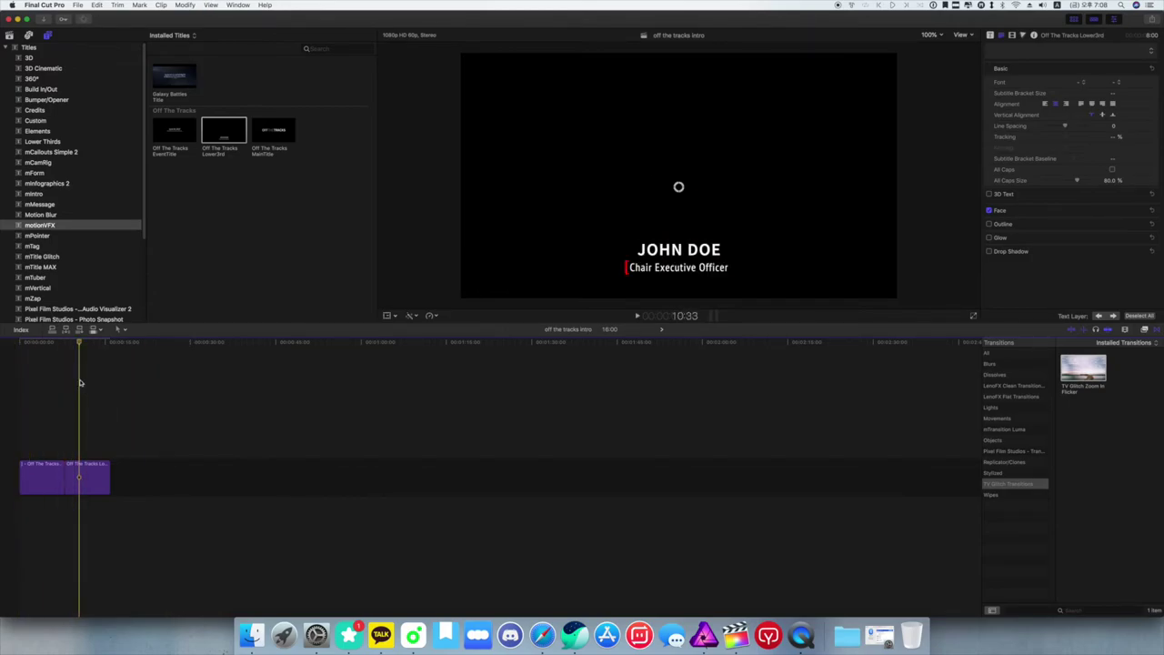
click(65, 348)
key(space)
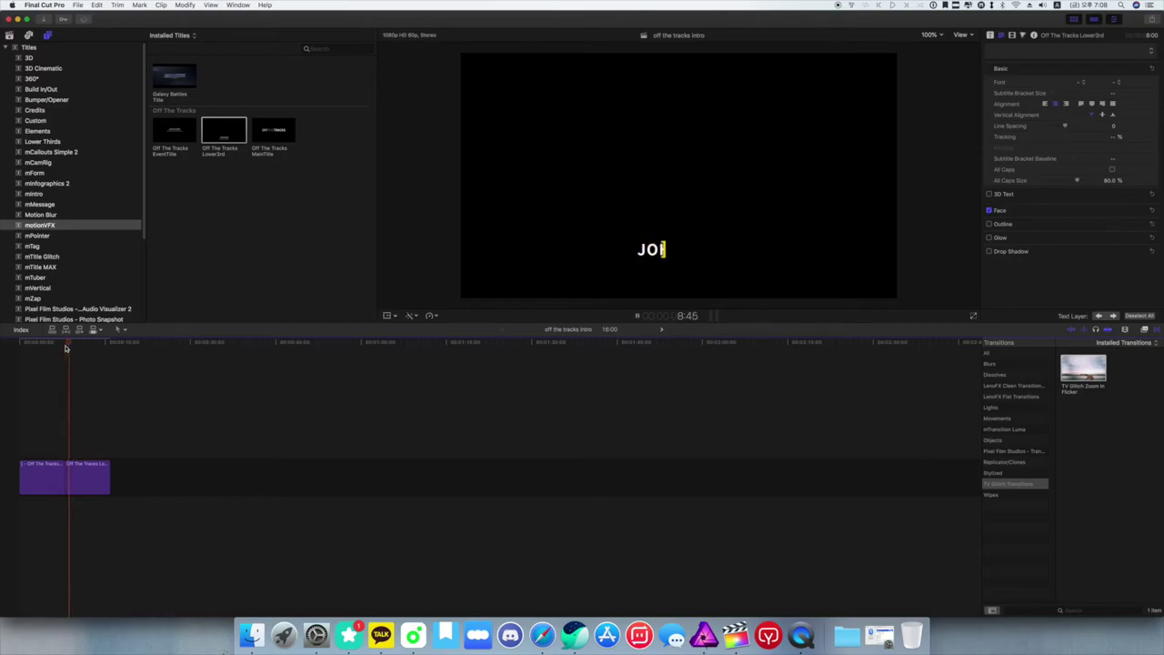
key(space)
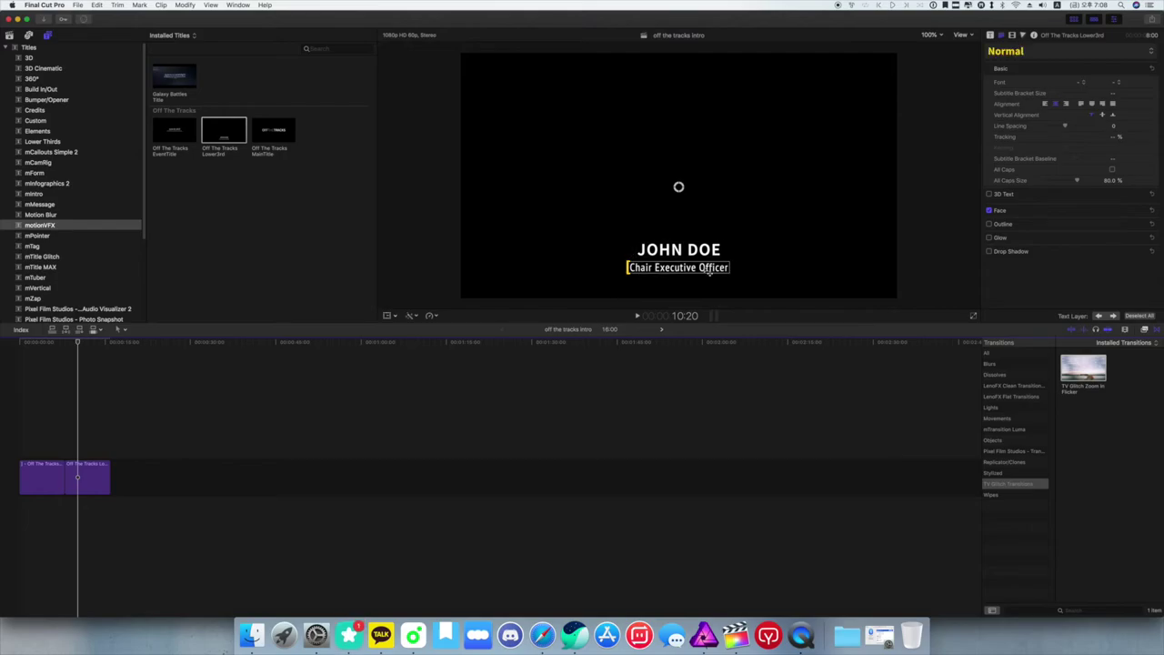
- Compare the event title and Lower3rd animations by selecting the two clips and playing across the cut between them
click(109, 343)
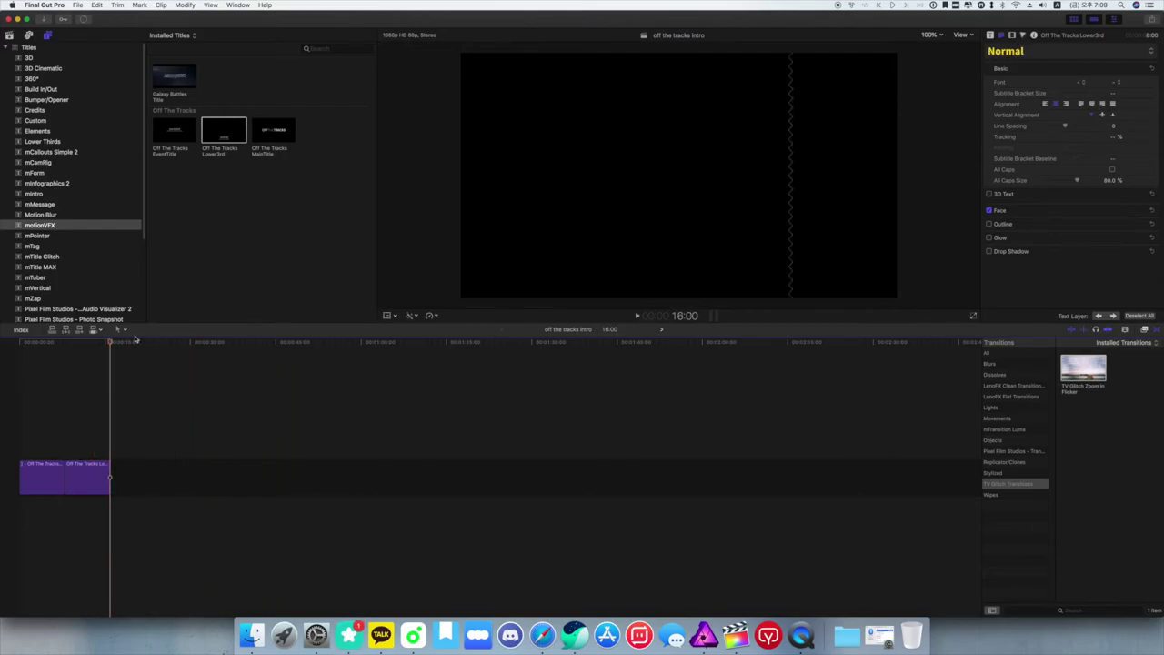
click(58, 361)
key(space)
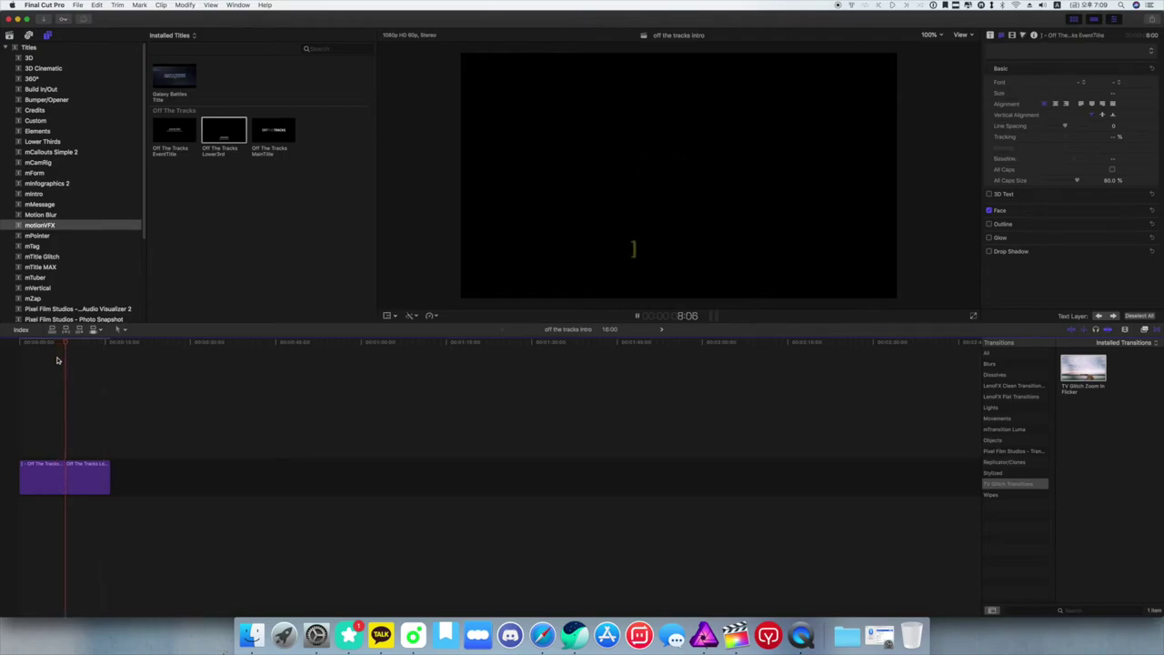
click(55, 471)
click(75, 471)
click(54, 473)
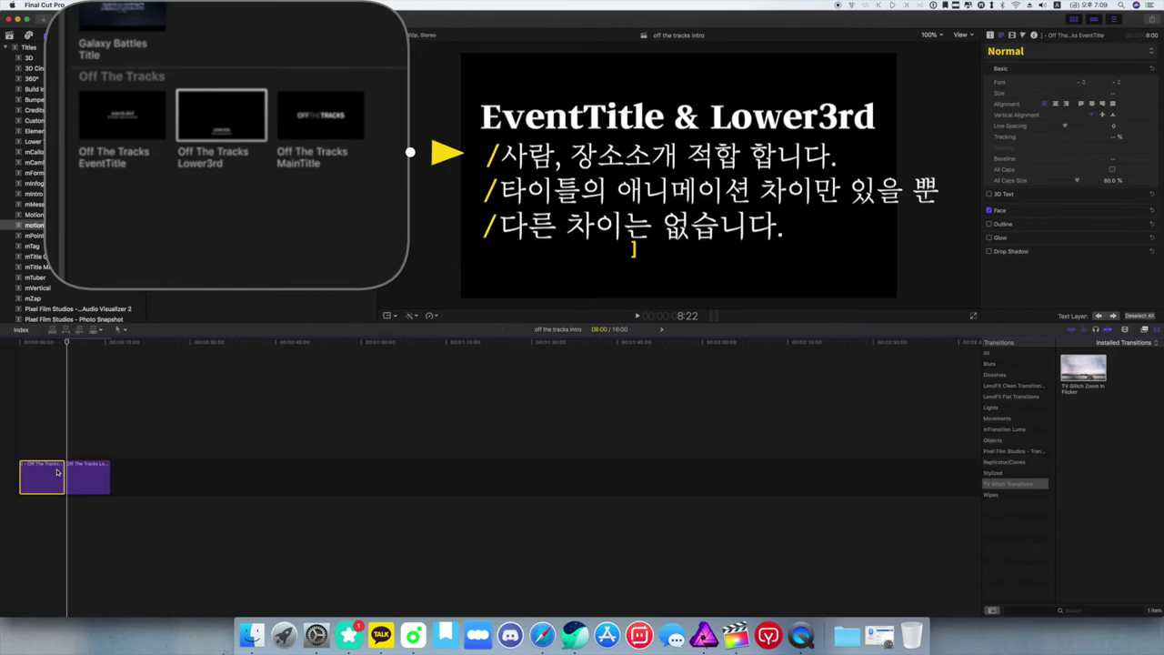
click(57, 435)
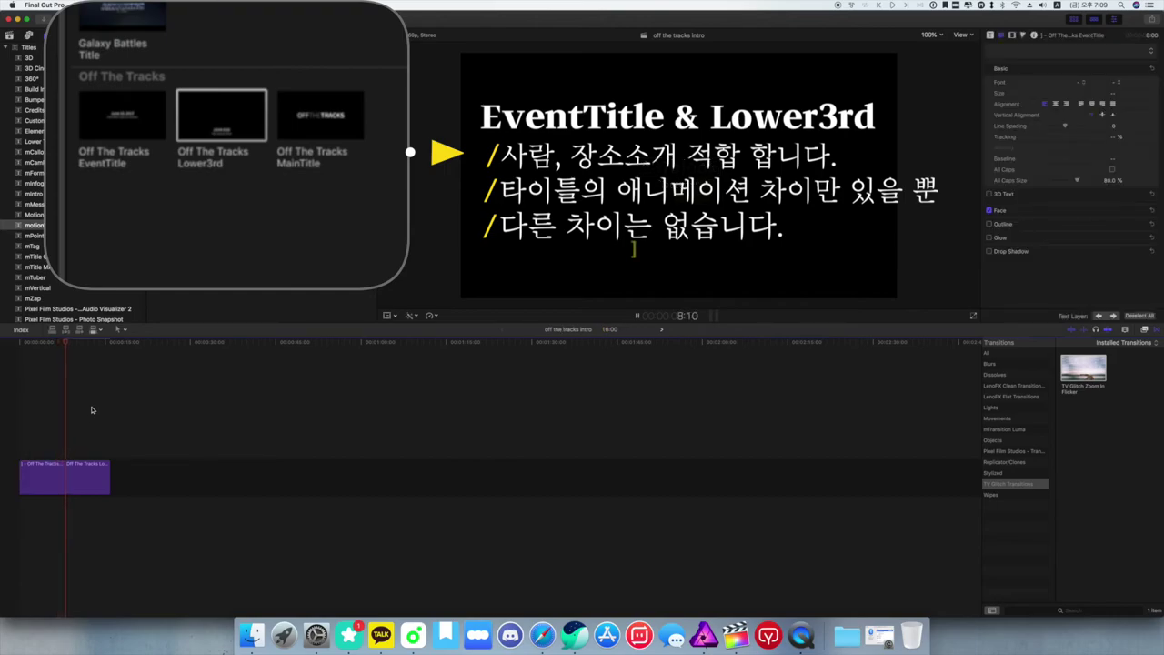
click(101, 392)
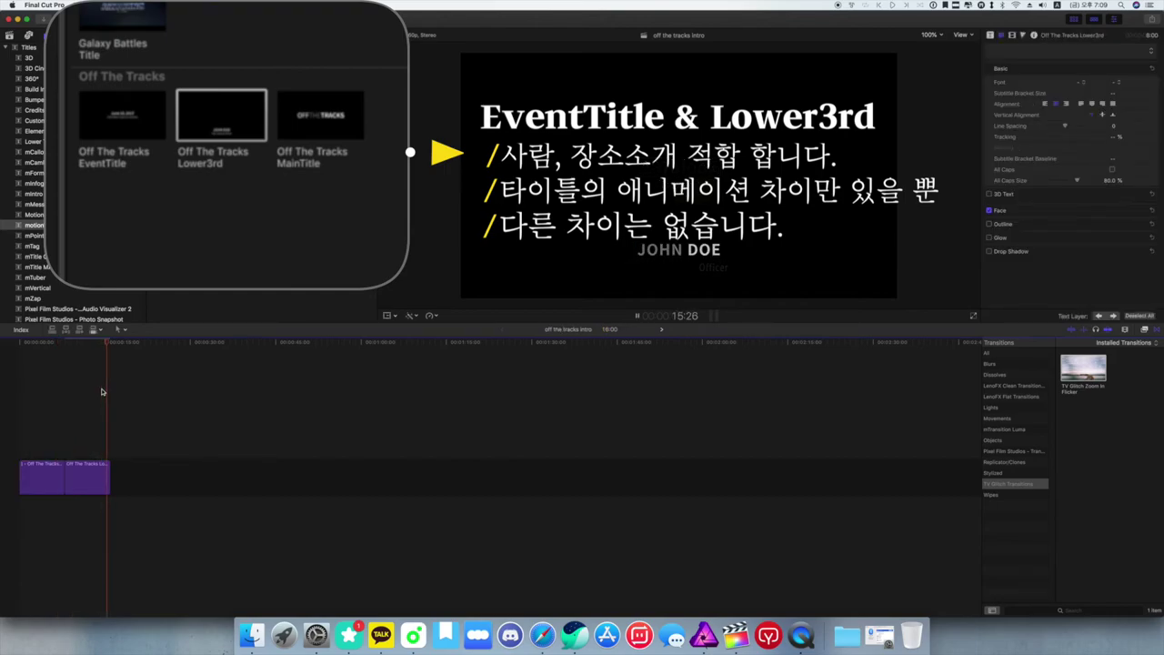
key(Home)
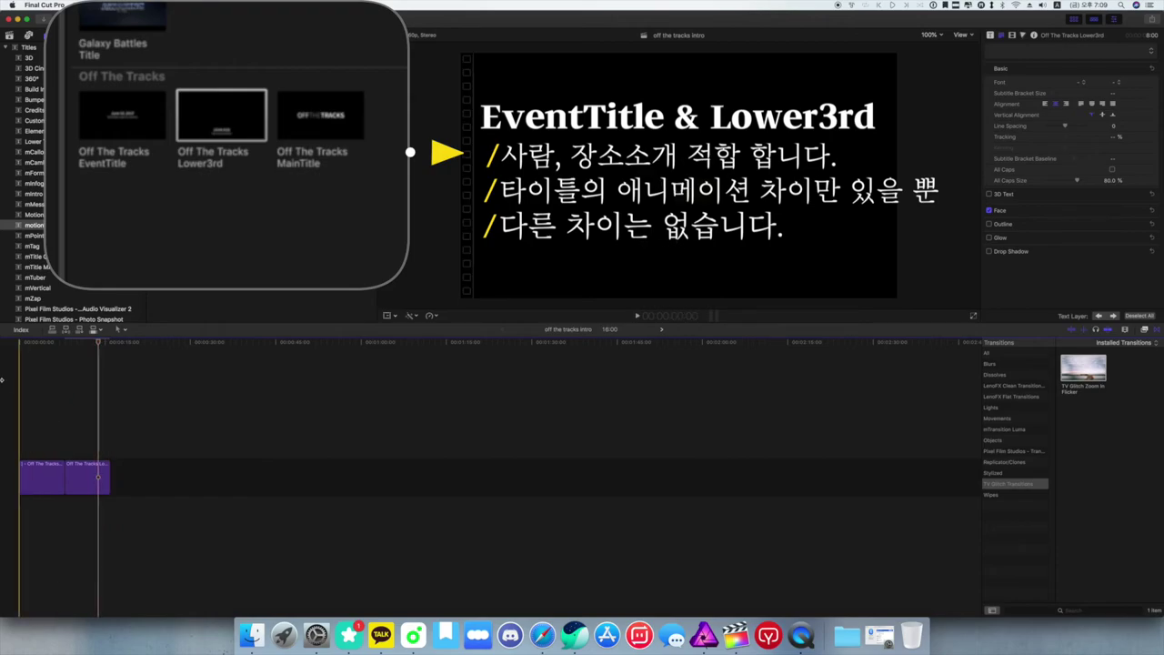
click(69, 366)
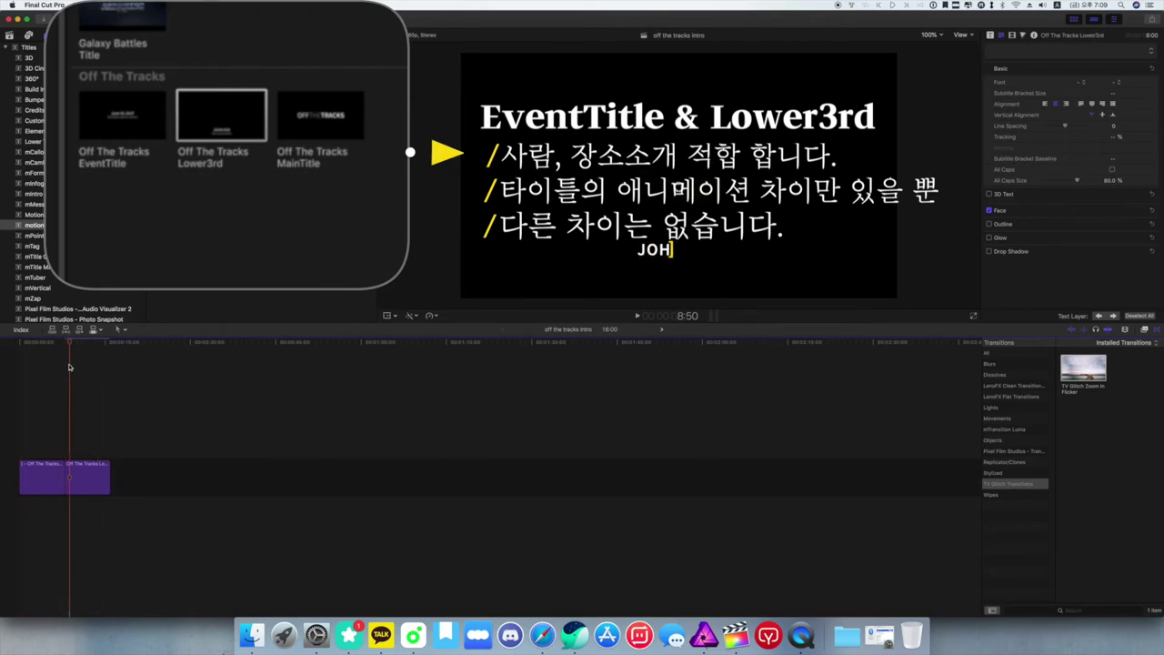
key(space)
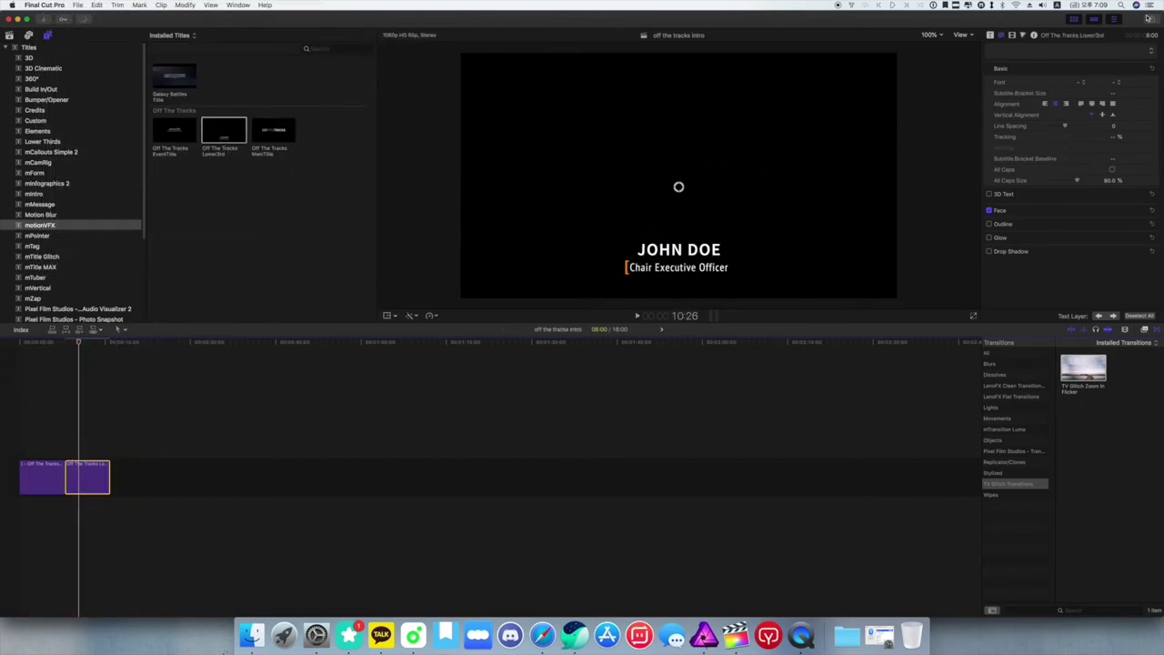
- Look through the Lower3rd title's published text, font, color and bracket parameters
click(991, 36)
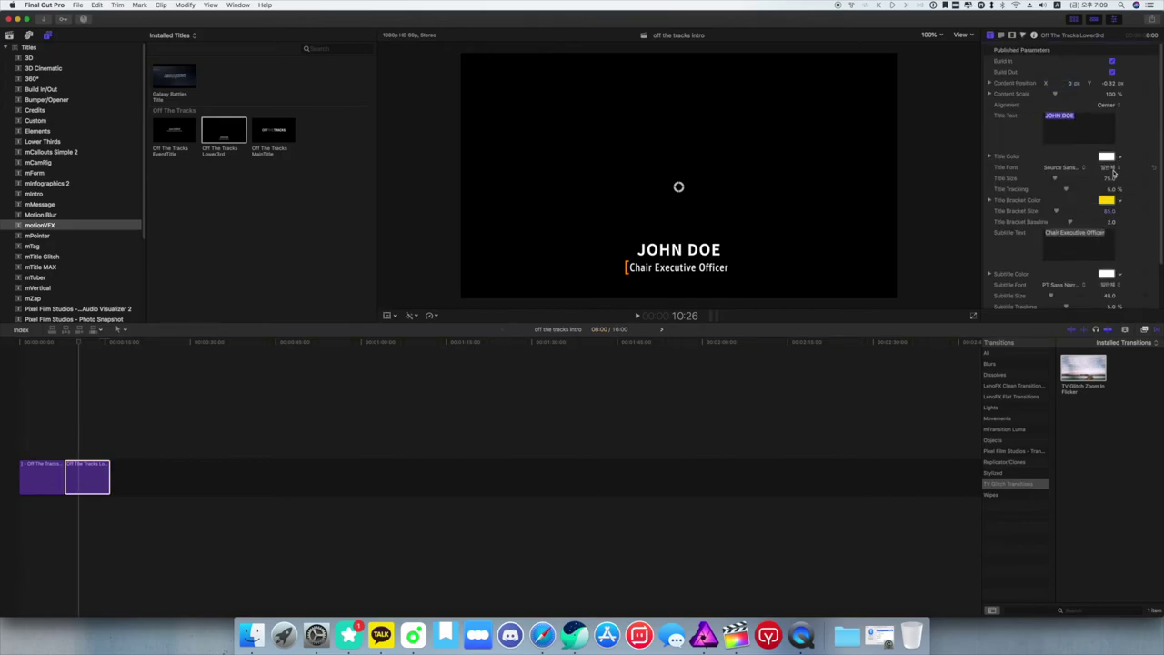
scroll(1129, 215, down, 3)
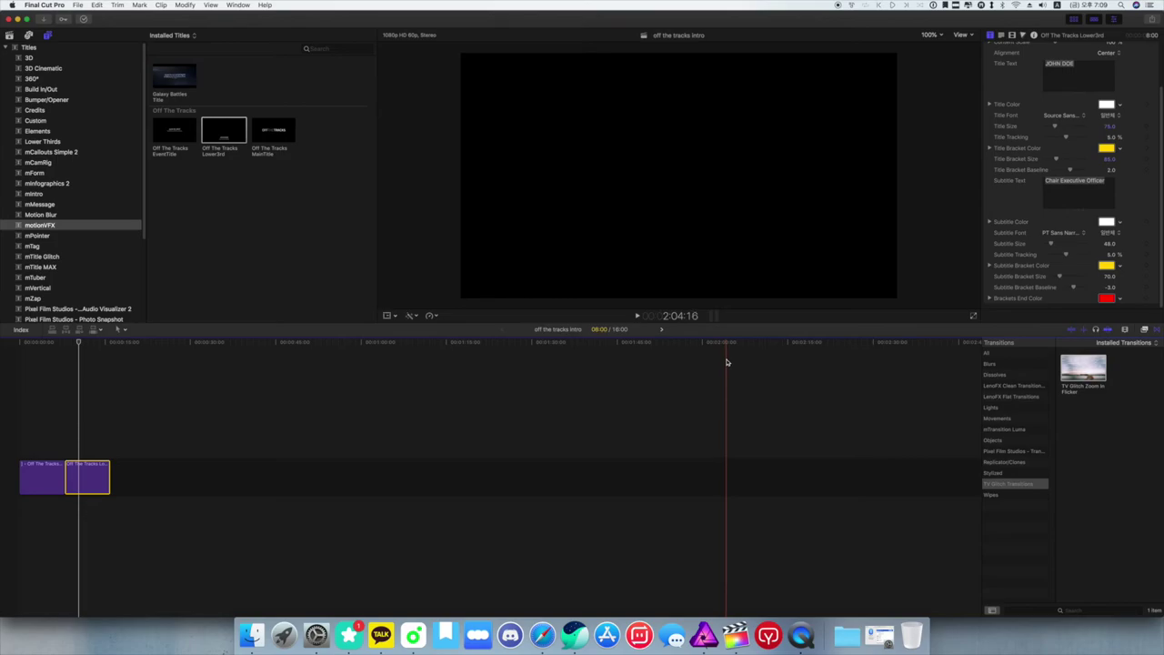
- Select both the event title and Lower3rd clips together in the timeline
drag(110, 412, 2, 537)
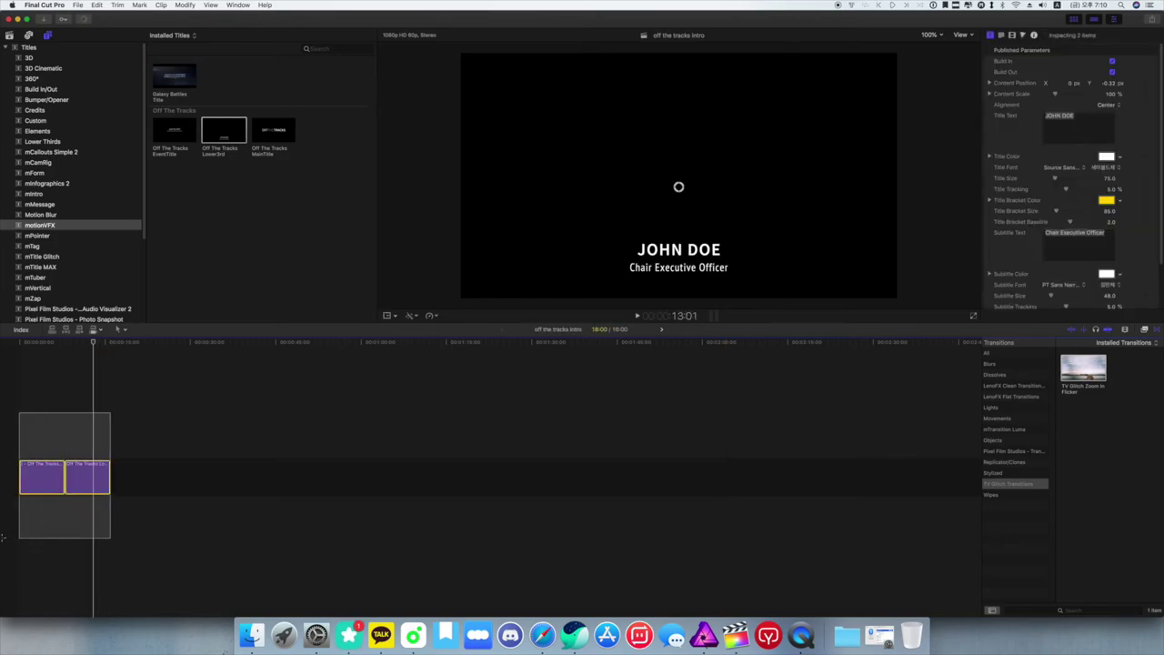
drag(2, 536, 2, 538)
click(34, 427)
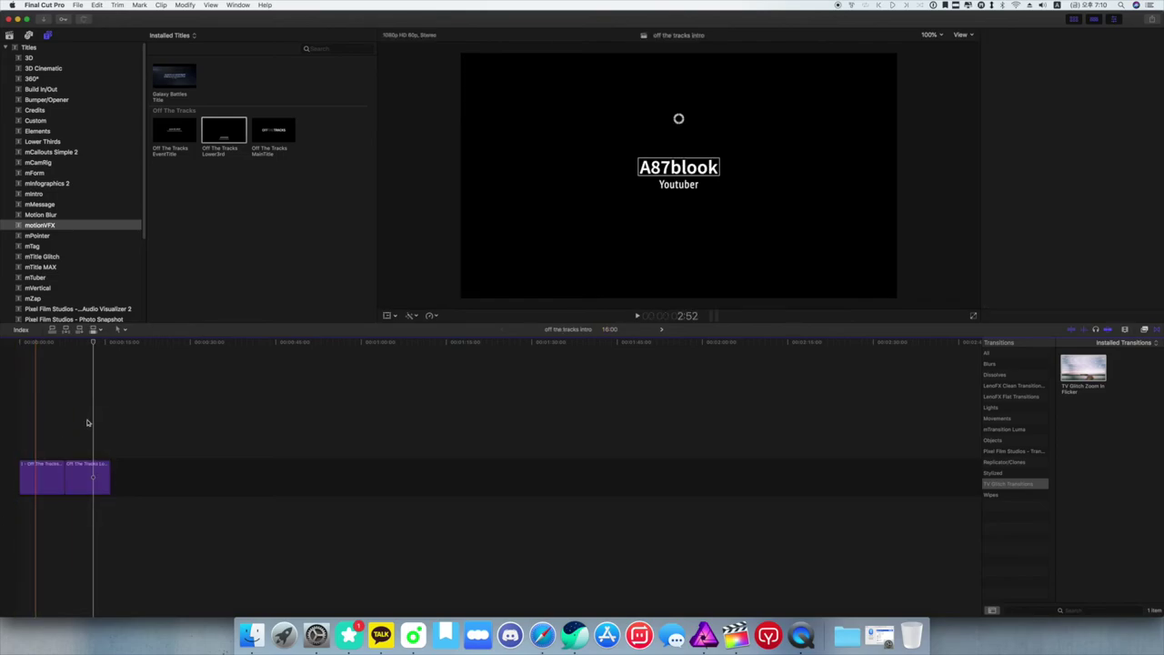
drag(113, 426, 27, 507)
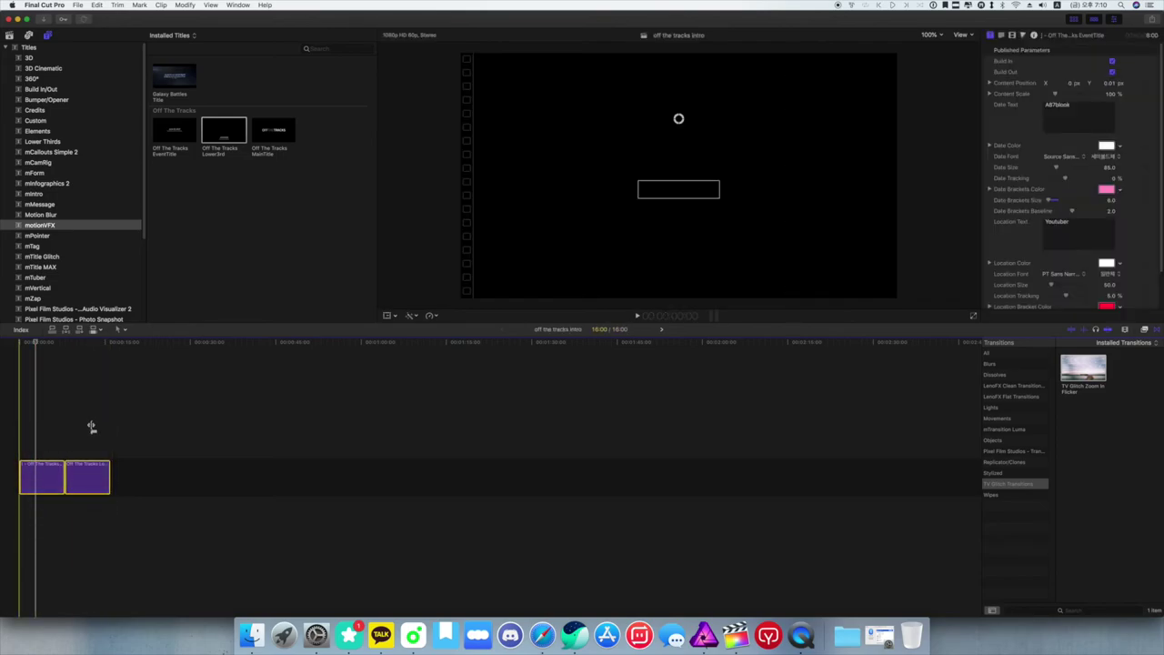
drag(104, 421, 24, 529)
drag(102, 401, 28, 536)
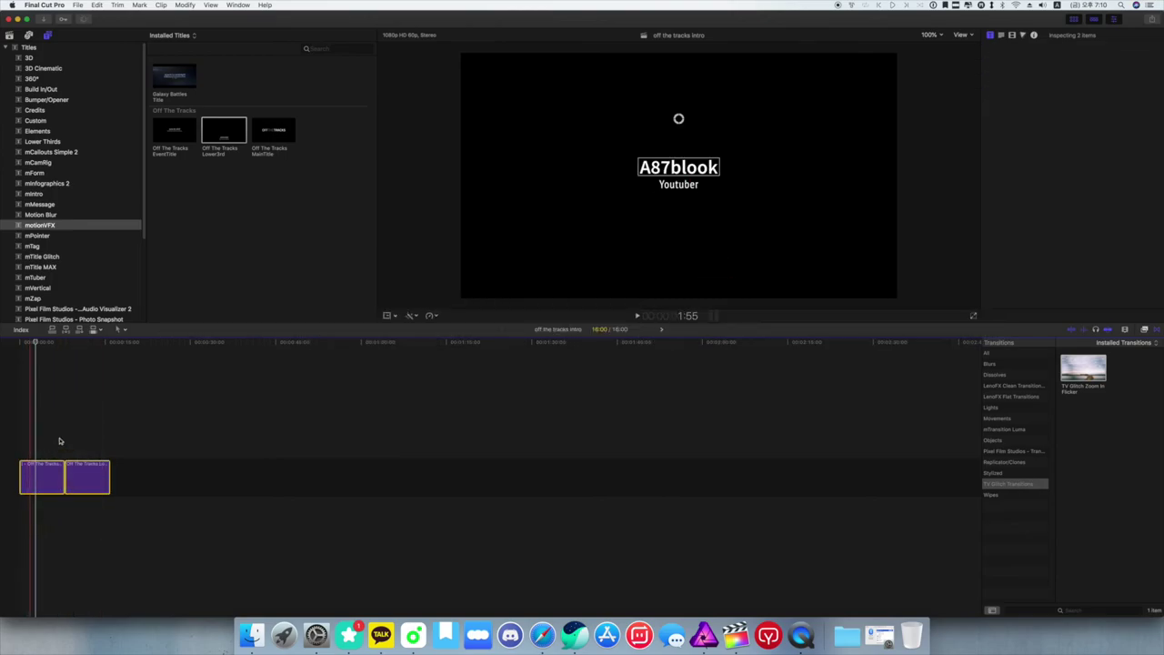
drag(104, 411, 26, 539)
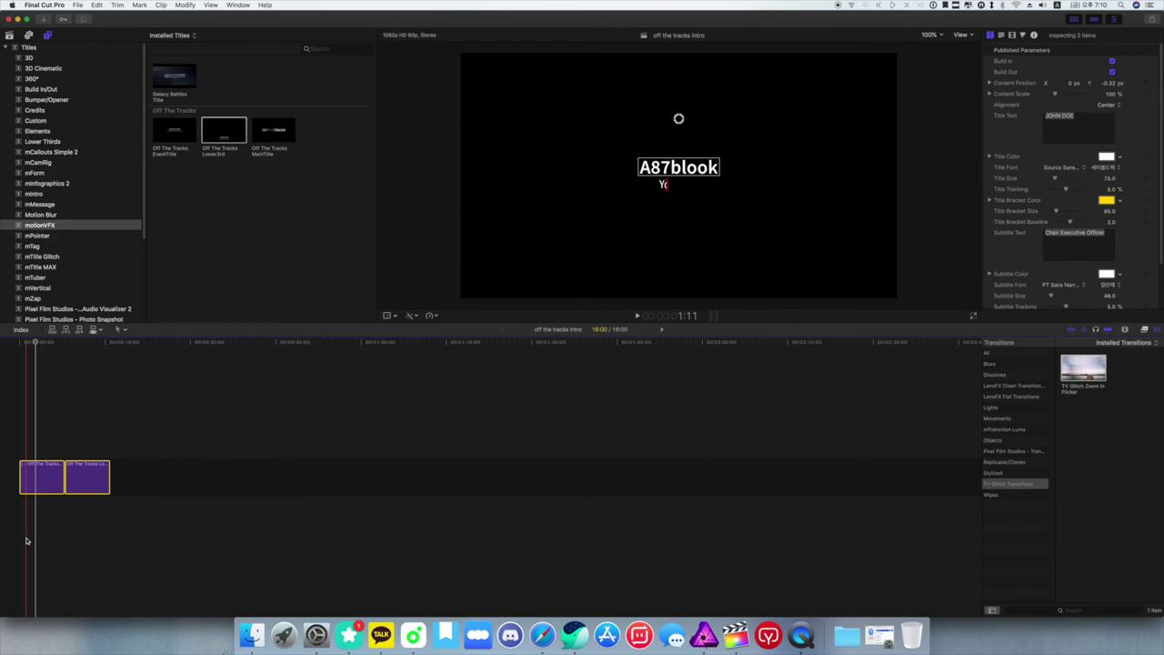